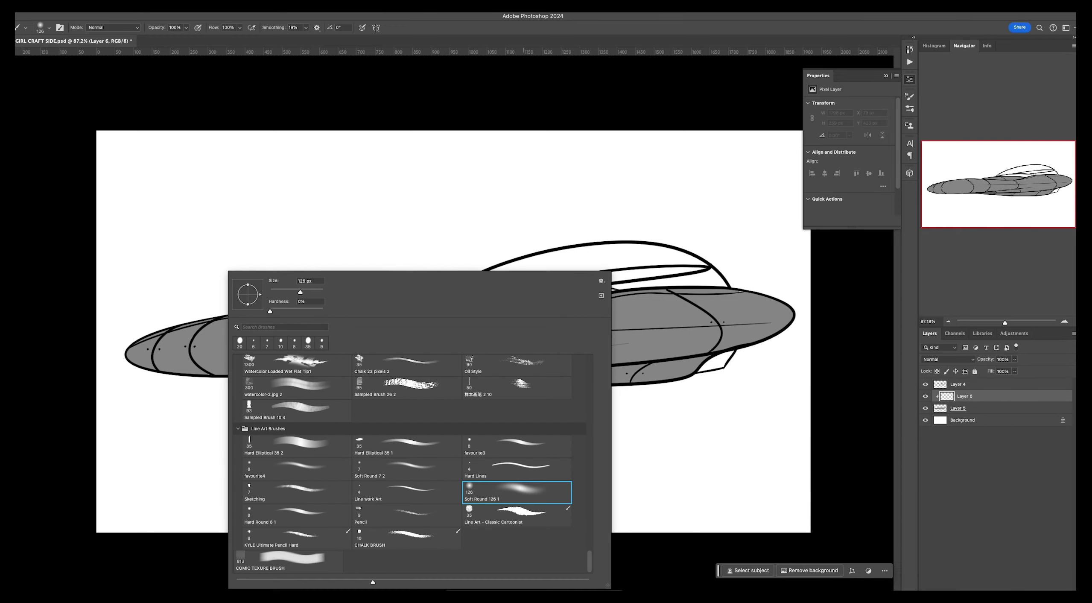
- Paint a soft highlight along the upper hull, darken the lower hull, and hide the white background
drag(270, 323, 716, 296)
key(bracketleft)
key(bracketleft)
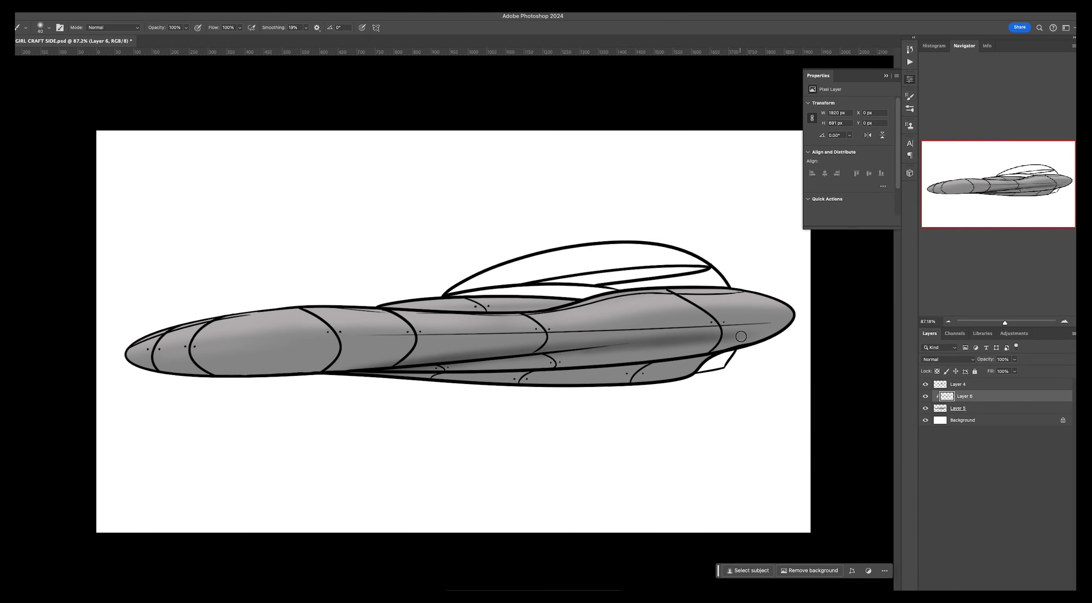
drag(387, 370, 570, 369)
key(bracketleft)
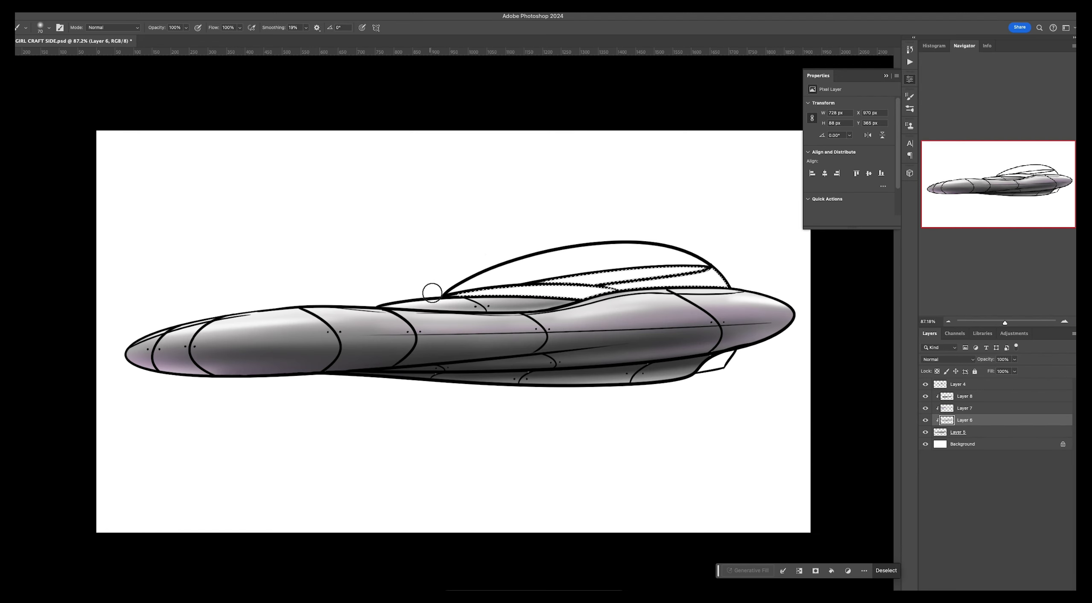
click(925, 443)
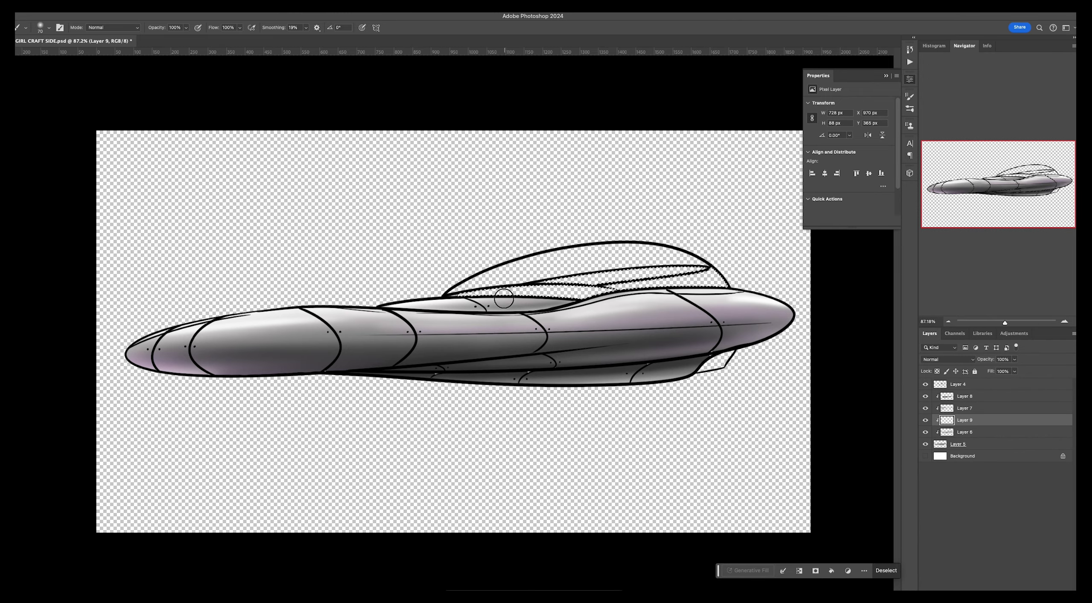
- Move Layer 9 up to just below Layer 4 and keep working on Layer 9
key(ctrl+bracketright)
key(ctrl+bracketright)
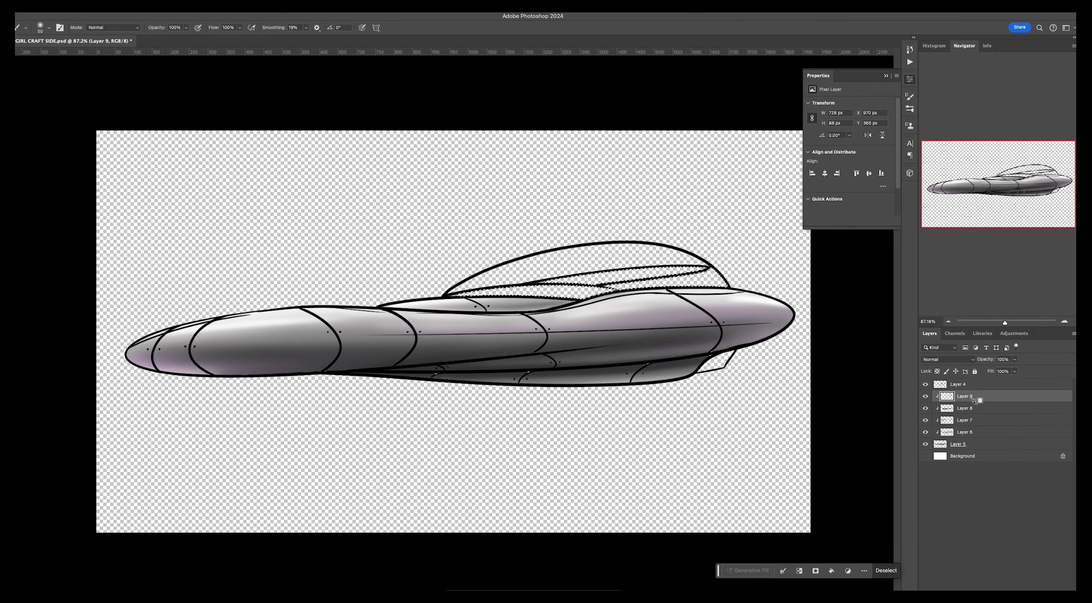
drag(722, 280, 578, 295)
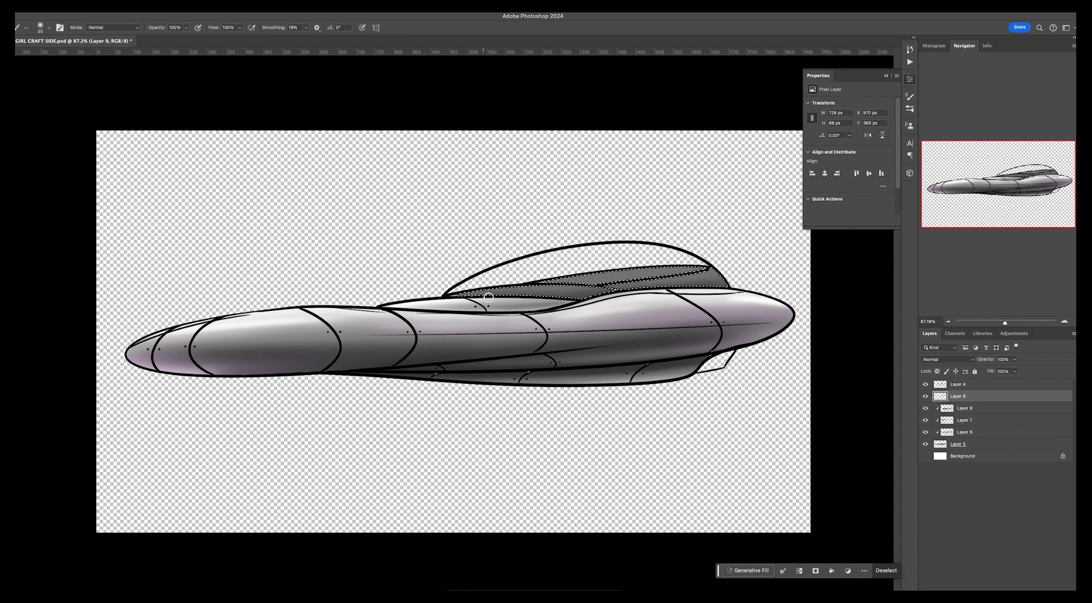
click(960, 386)
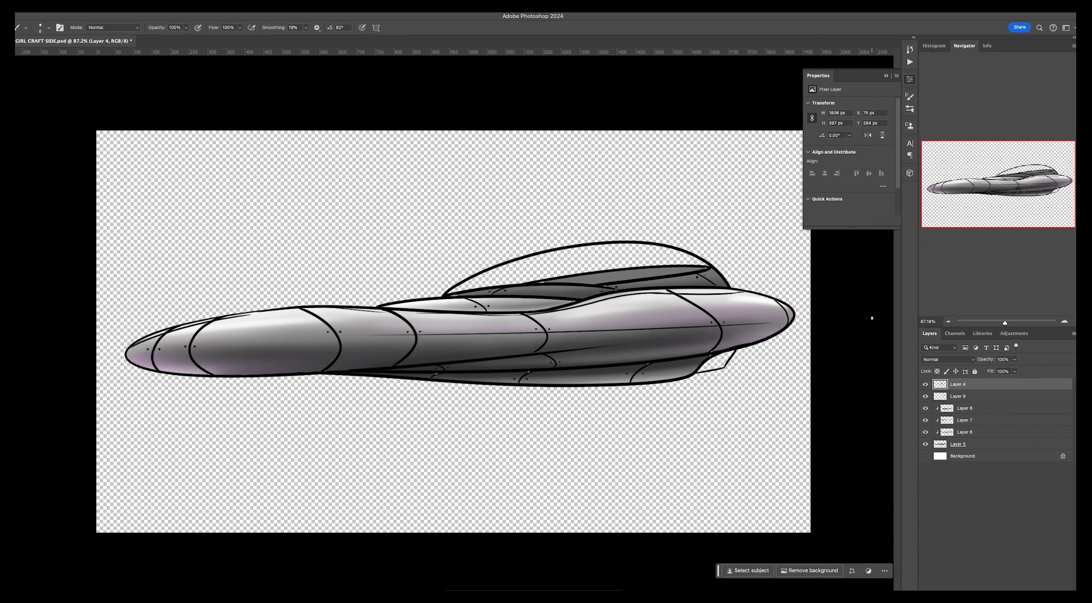
key(alt+bracketleft)
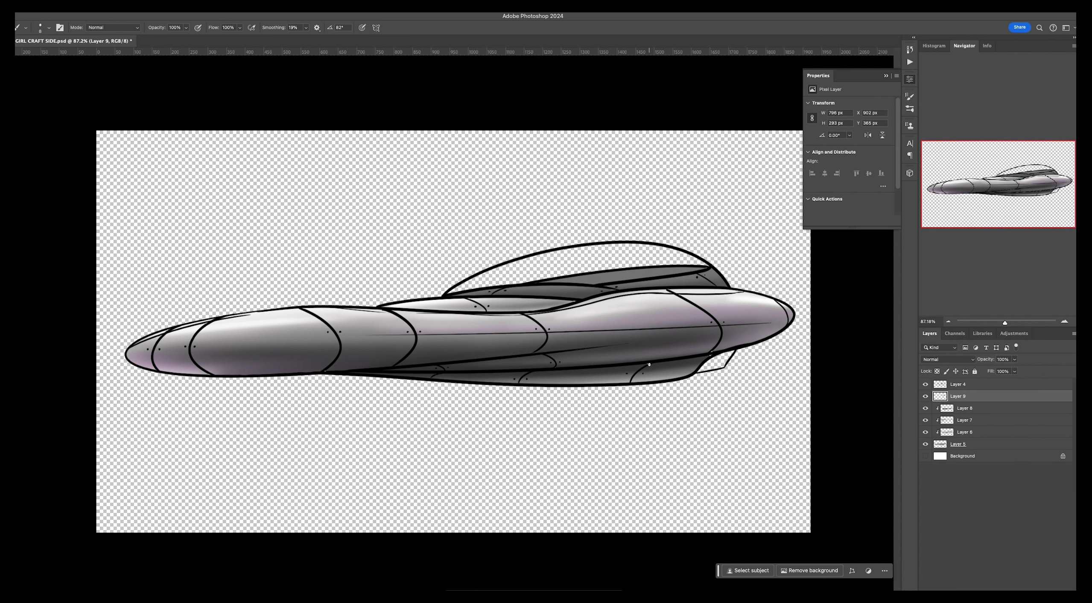
- Magic Wand-select the small rear fin and fill it dark grey, then select the canopy area
key(w)
click(716, 361)
key(g)
click(727, 355)
click(958, 384)
- Fill the canopy selection blue on a new layer and lower its opacity to 83%
key(w)
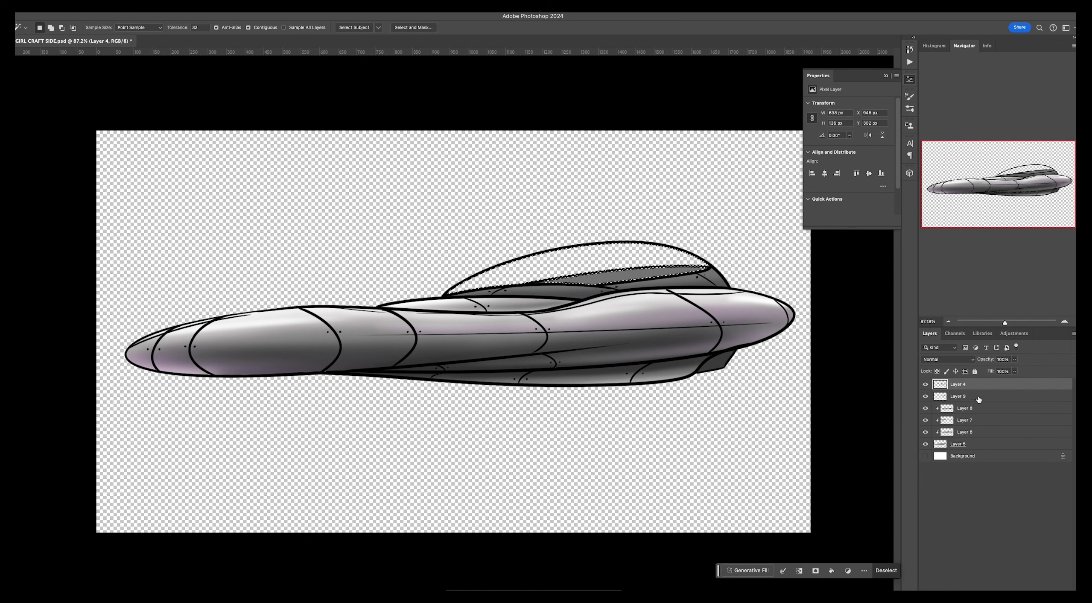
key(ctrl+shift+alt+n)
click(497, 92)
key(Return)
key(alt+BackSpace)
key(b)
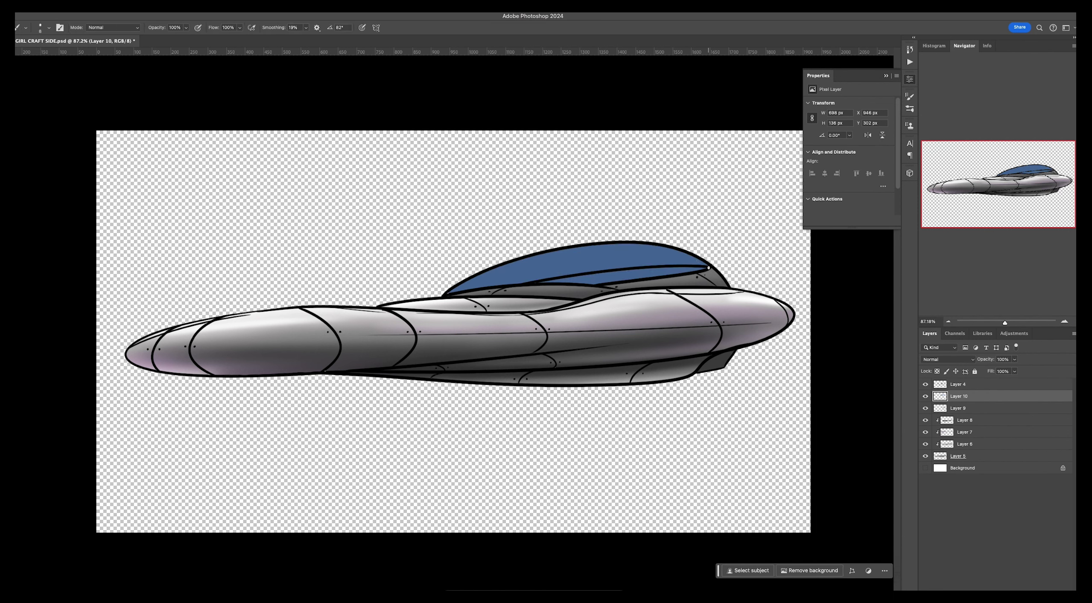
drag(1015, 359, 1008, 373)
- Add a Color Dodge layer and a clipped Layer 12 with a thin brush for canopy highlight streaks
right_click(483, 260)
key(Return)
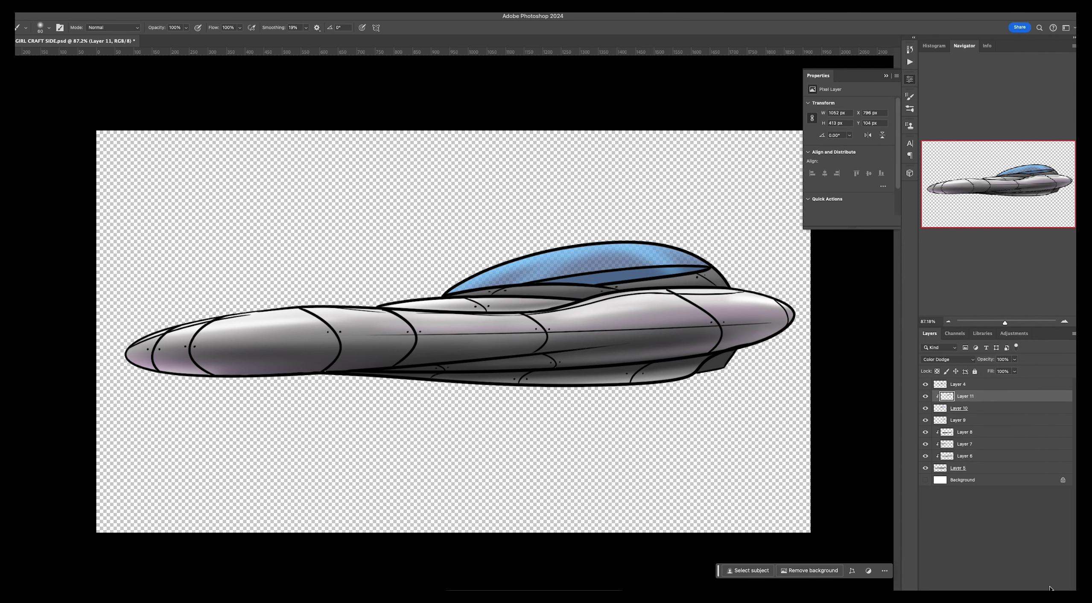
key(ctrl+shift+alt+n)
scroll(732, 342, up, 3)
scroll(732, 341, down, 2)
right_click(629, 269)
key(Return)
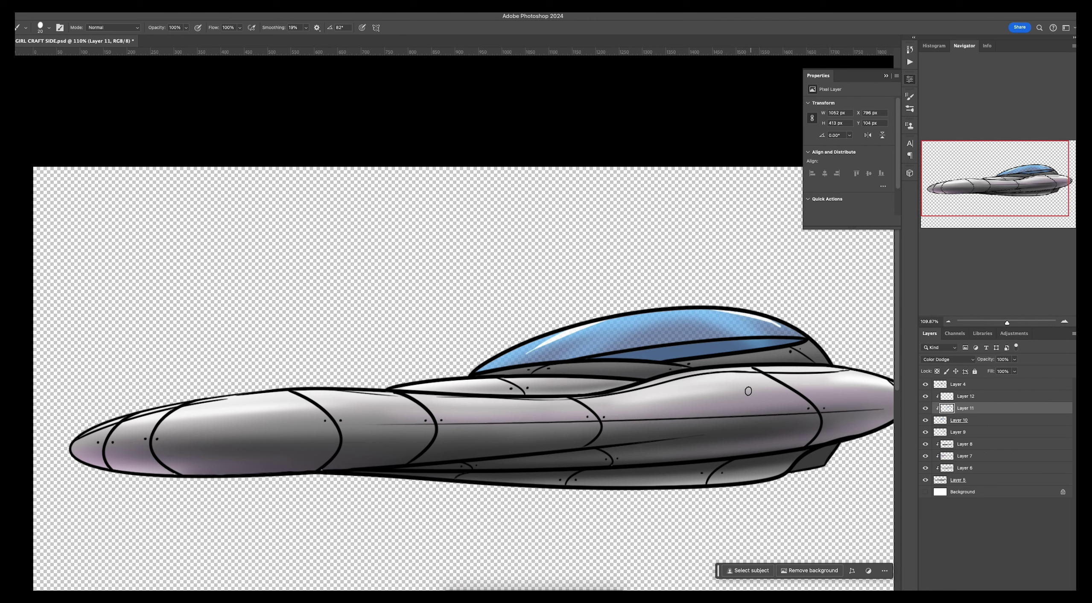
scroll(622, 319, down, 3)
scroll(622, 319, up, 2)
- Add a new clipped layer above Layer 8 and pick a large watercolour texture brush
click(965, 444)
key(ctrl+shift+alt+n)
right_click(419, 273)
double_click(455, 491)
- Paint watercolour, cloud-shaped and 90 px texture brushes across the hull for weathered grime
key(bracketleft)
drag(239, 337, 325, 355)
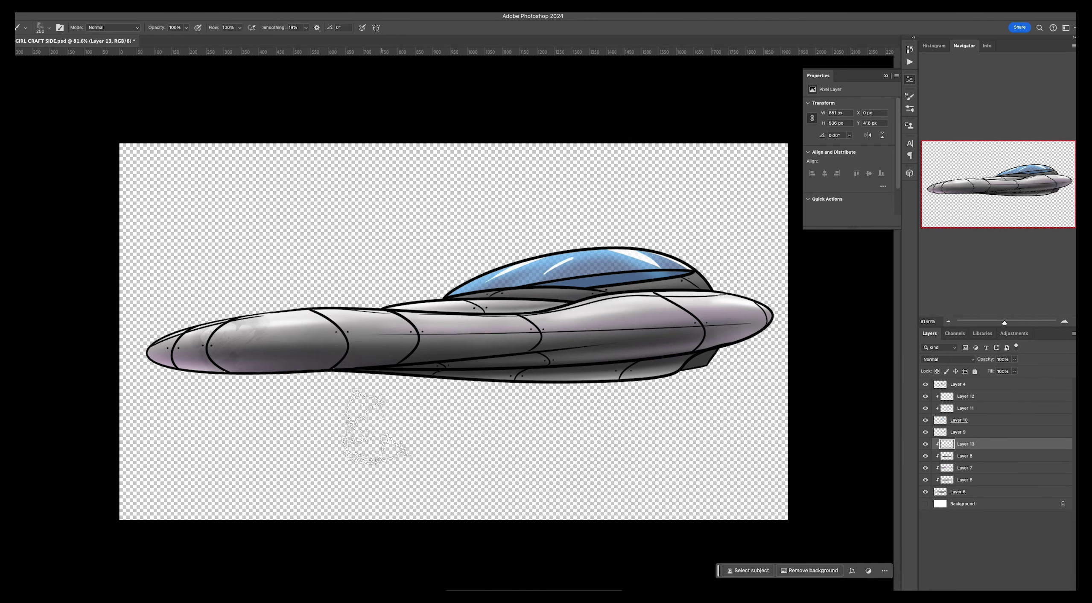
right_click(505, 274)
double_click(572, 386)
right_click(481, 271)
double_click(493, 341)
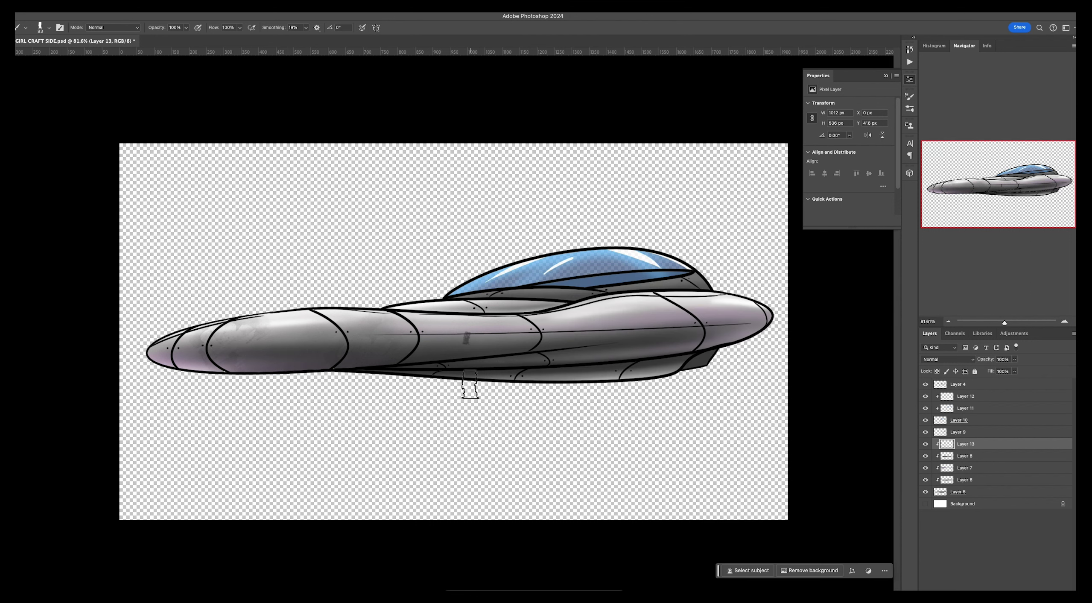
key(f)
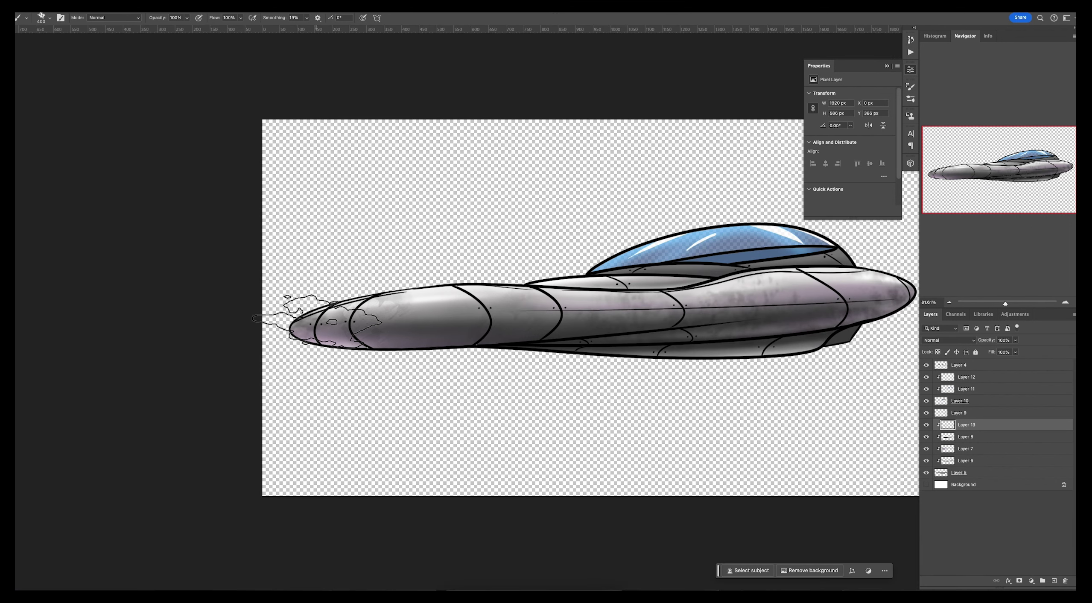
right_click(544, 343)
double_click(555, 324)
drag(551, 316, 832, 299)
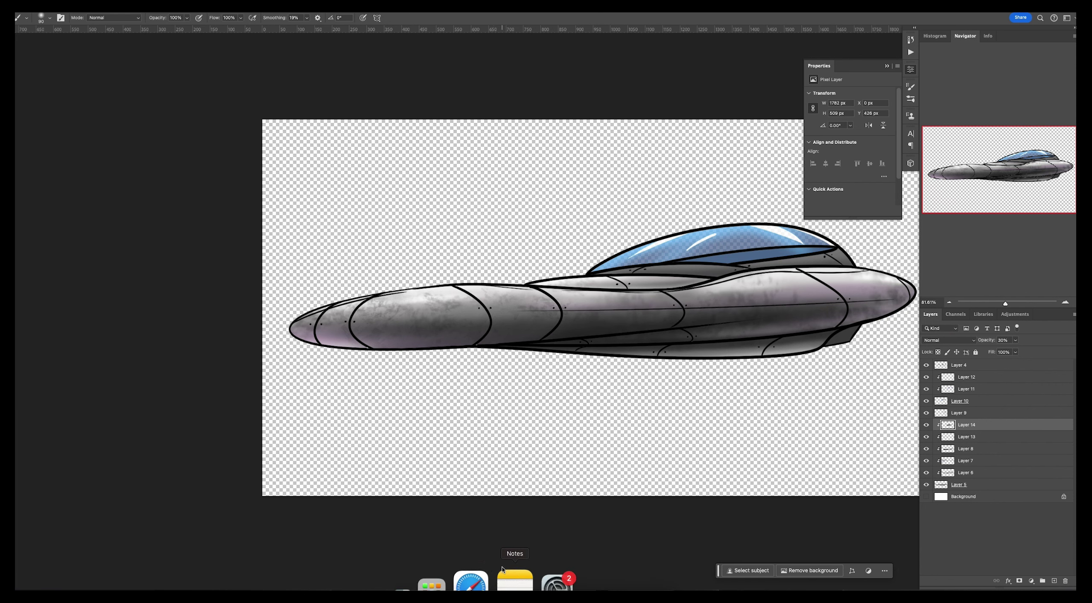
- Select the range of ship layers and duplicate them
key(super+equal)
click(971, 366)
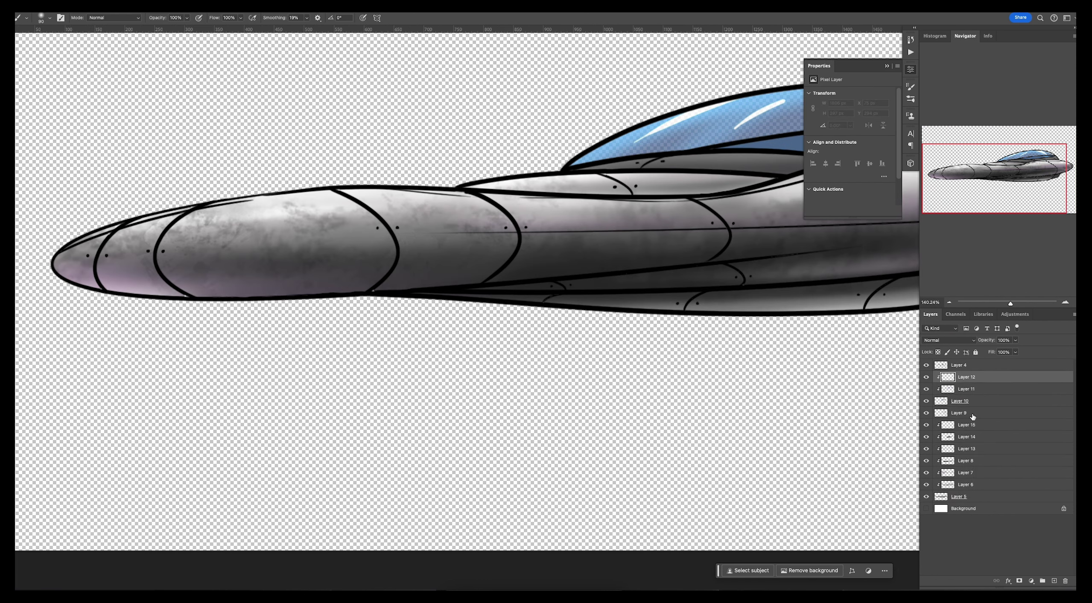
key(super+j)
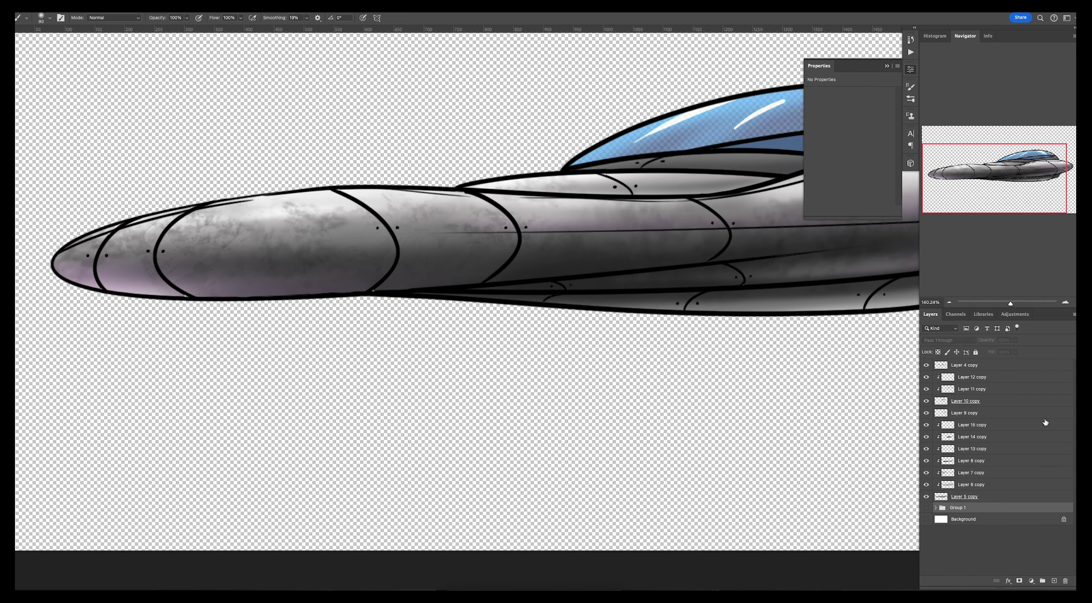
- Merge the copied ship layers and paint a purple tint over the hull
right_click(978, 443)
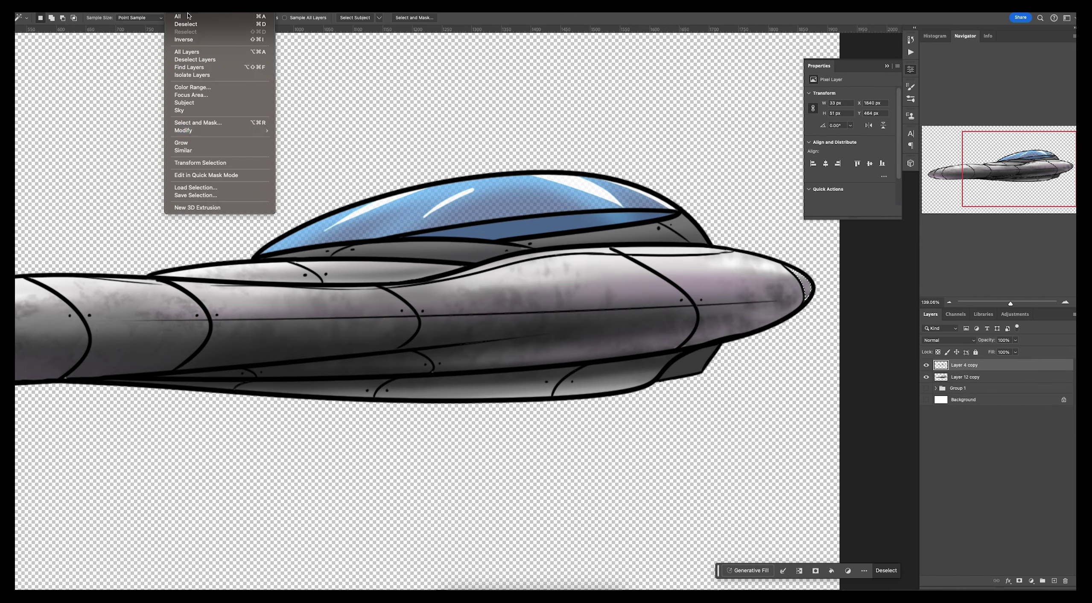
key(alt+bracketleft)
key(bracketleft)
scroll(796, 249, down, 2)
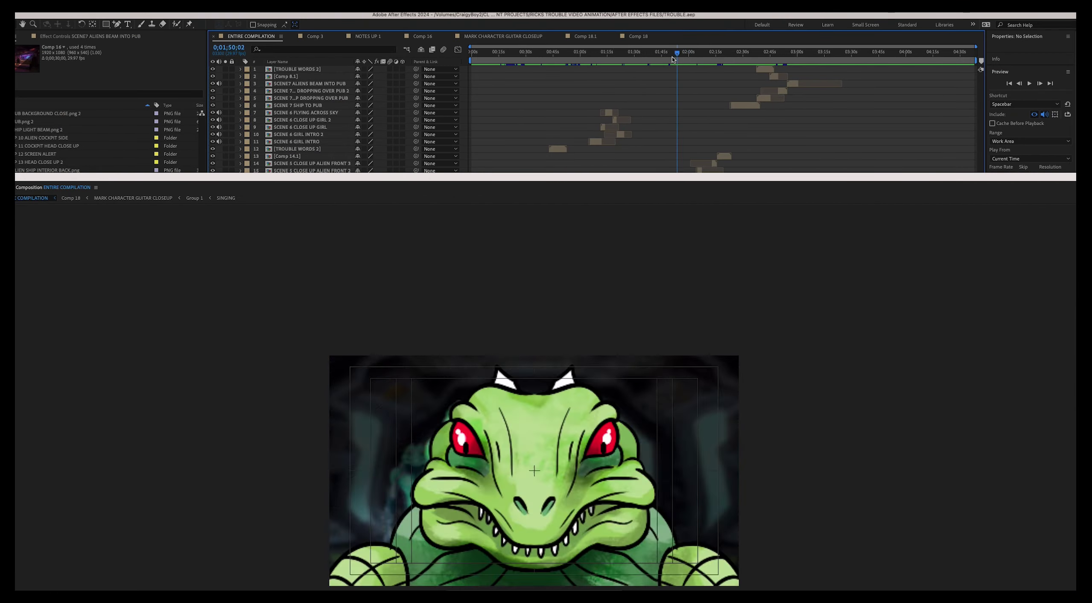
click(553, 57)
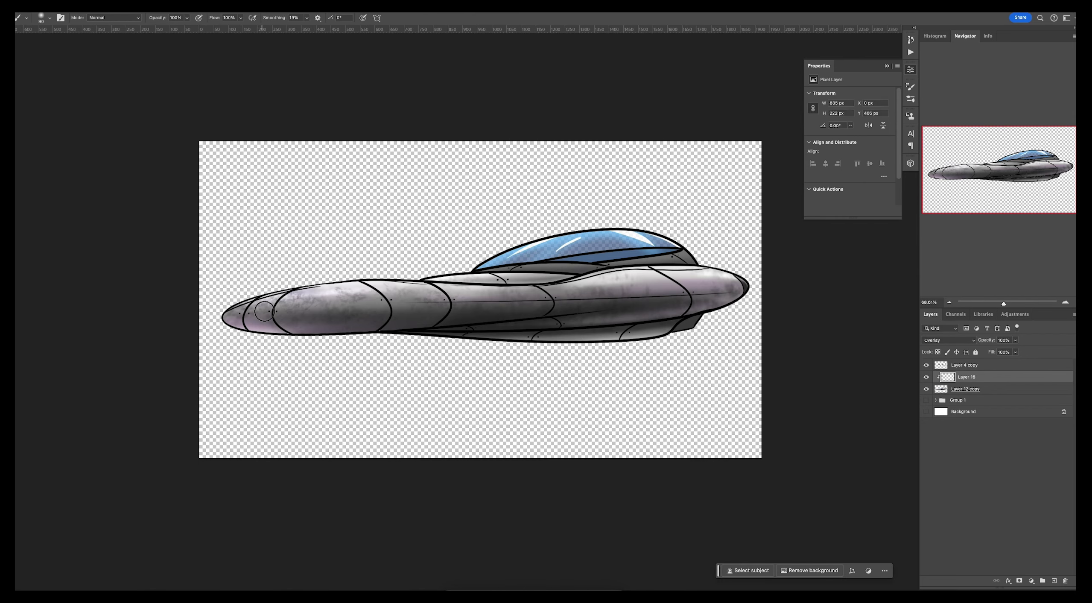
drag(422, 275, 545, 275)
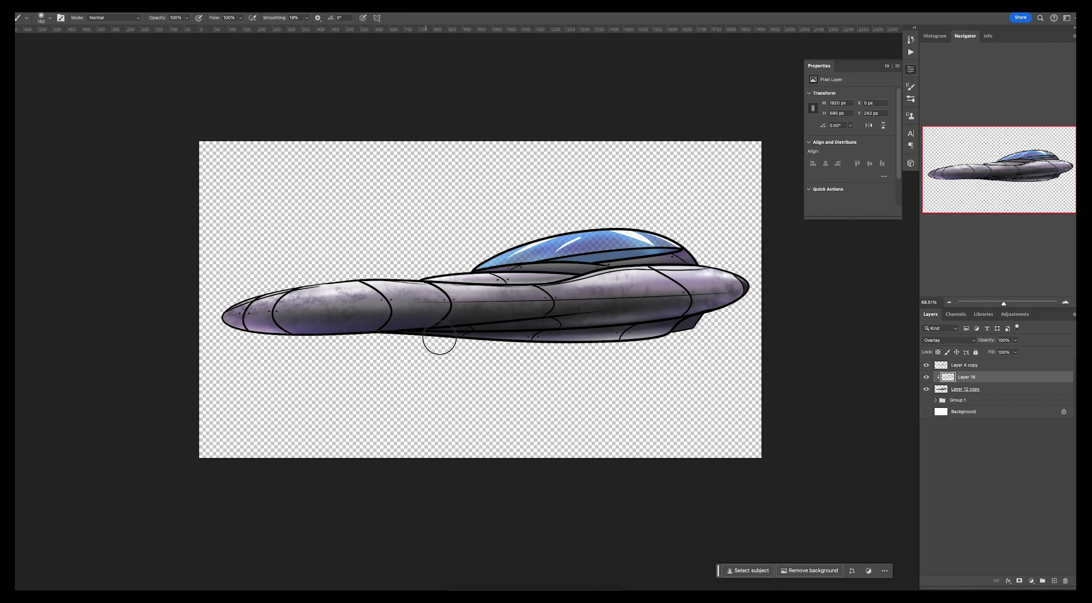
- Try darkening the merged ship's Lightness in Hue/Saturation, cancel it, and place a text label on the ship's side
click(993, 387)
key(ctrl+u)
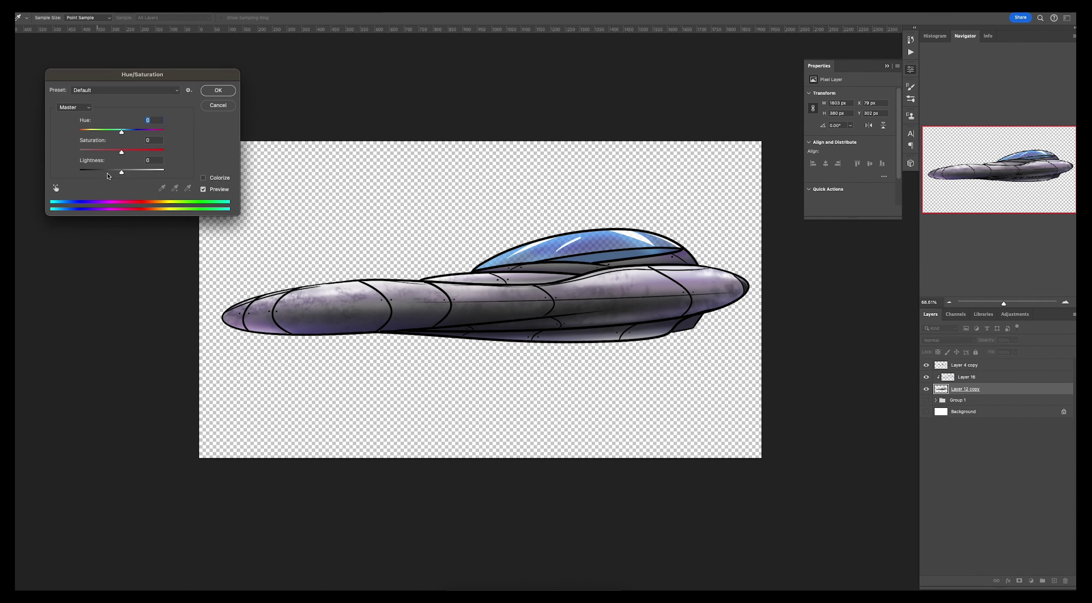
drag(122, 172, 114, 172)
key(Escape)
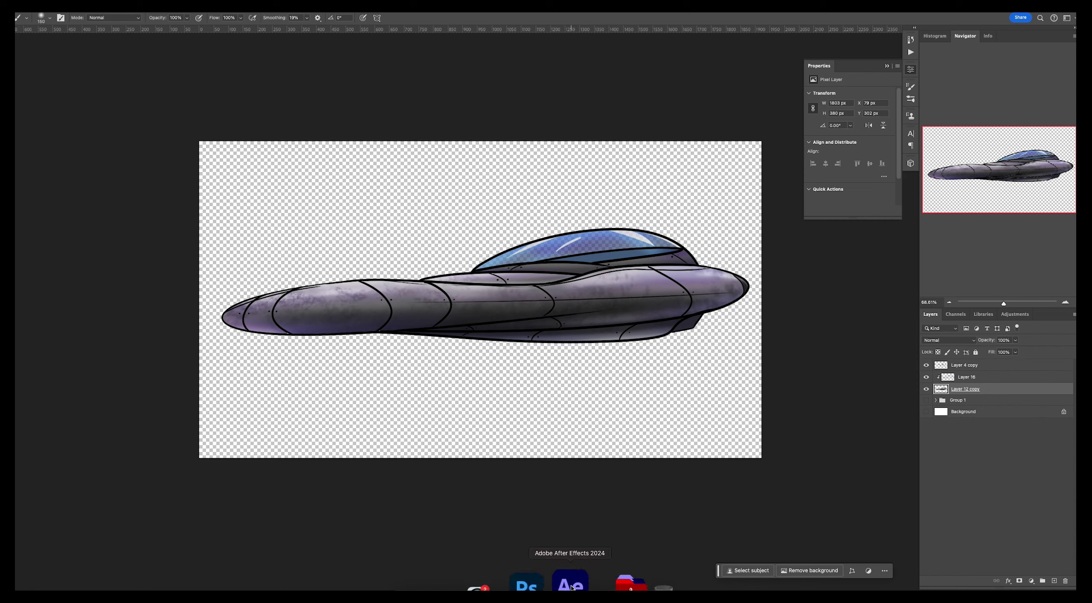
click(572, 588)
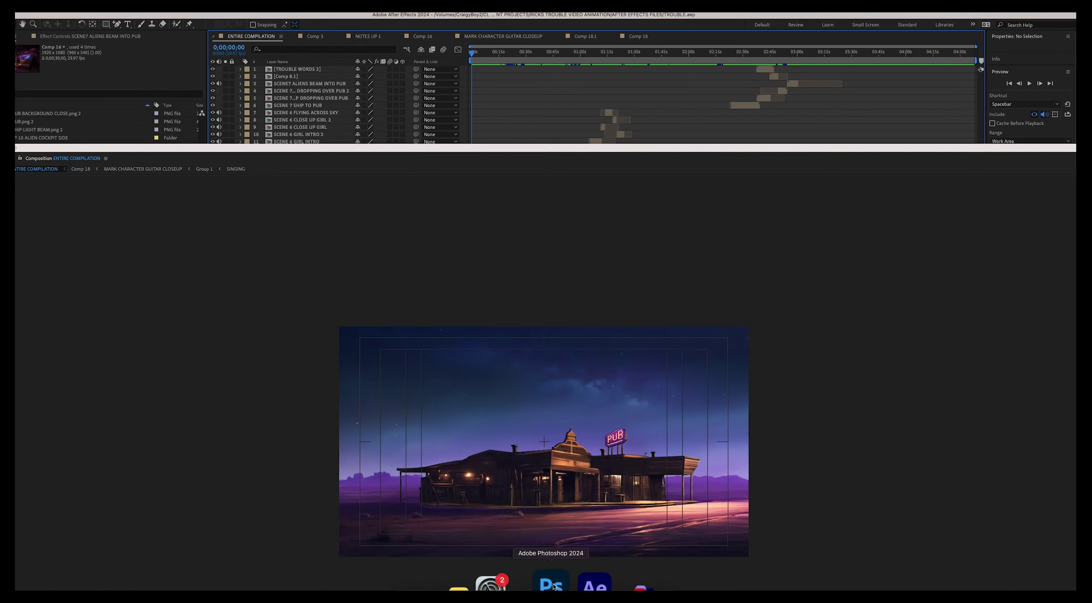
click(550, 587)
click(655, 287)
- Type the number 23 and rasterize its type layer
text(23)
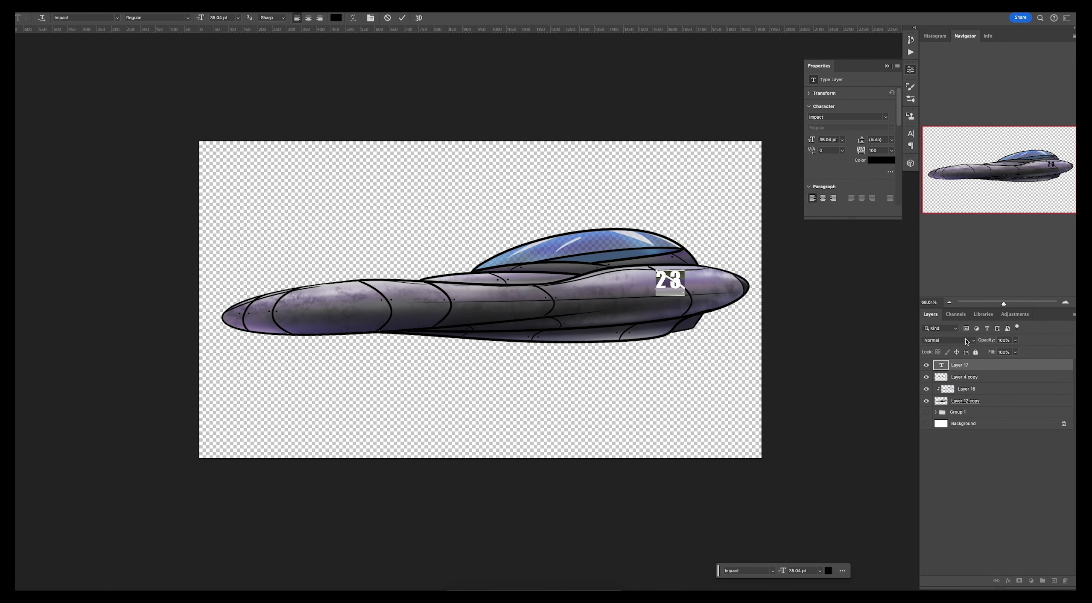
right_click(964, 366)
right_click(964, 368)
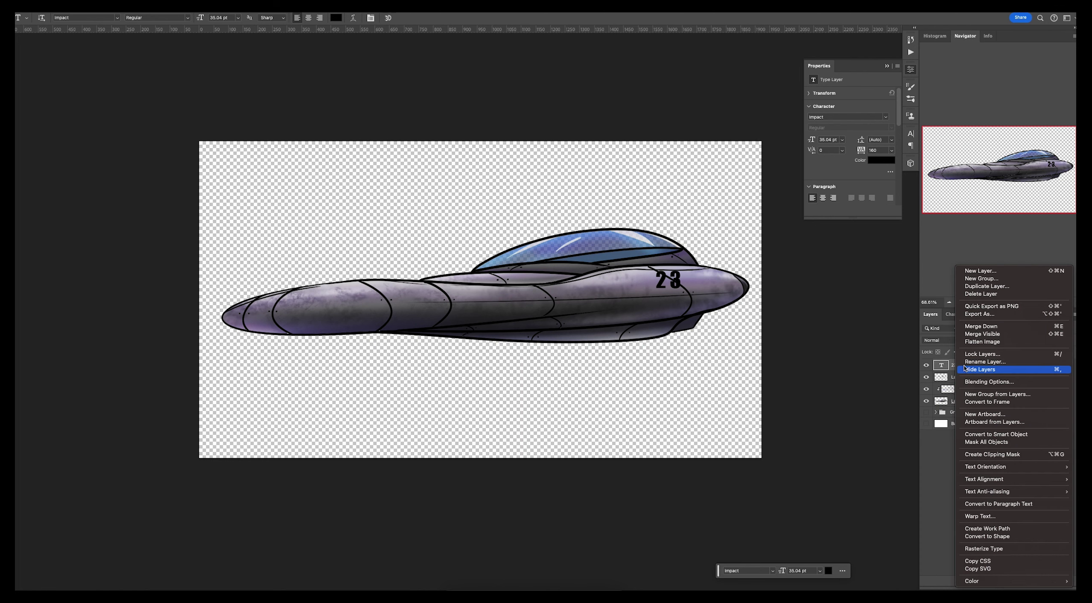
click(999, 549)
key(ctrl+t)
key(Return)
- Warp the 23 number's mesh corners so it wraps around the curved nose
click(90, 5)
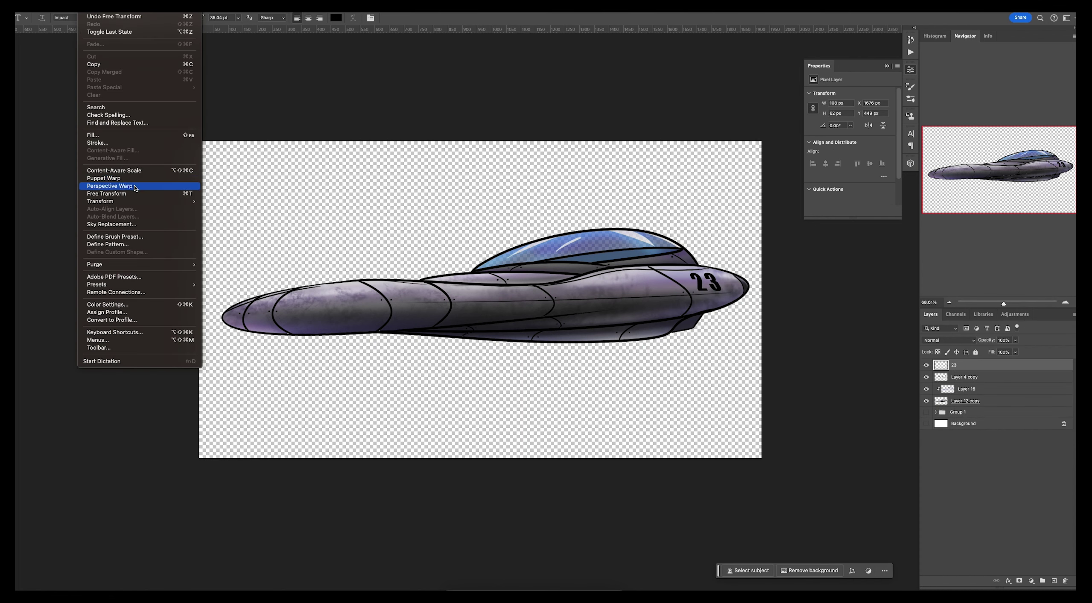
click(110, 186)
click(89, 6)
click(536, 225)
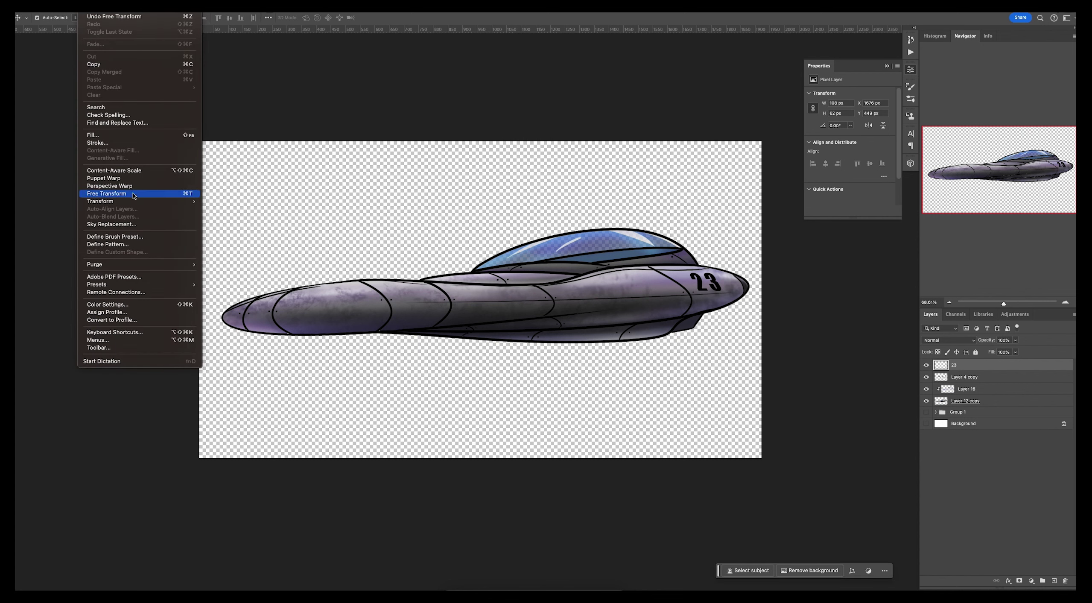
mouse_move(128, 193)
click(256, 237)
scroll(612, 274, up, 5)
drag(612, 274, 625, 277)
drag(495, 243, 479, 258)
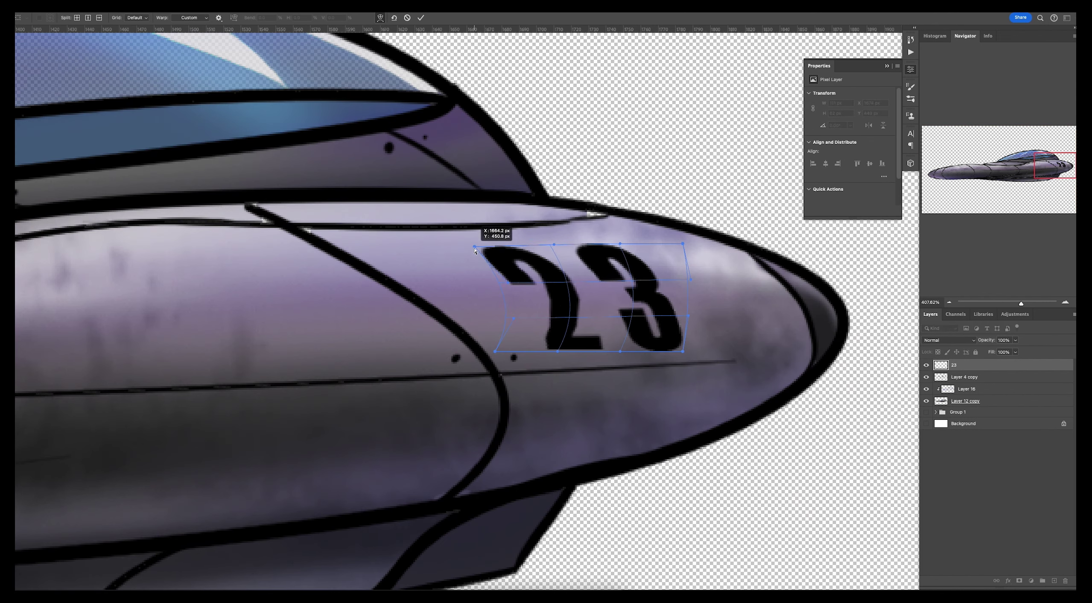
drag(495, 351, 469, 363)
drag(683, 245, 691, 279)
drag(690, 349, 668, 351)
drag(479, 258, 483, 262)
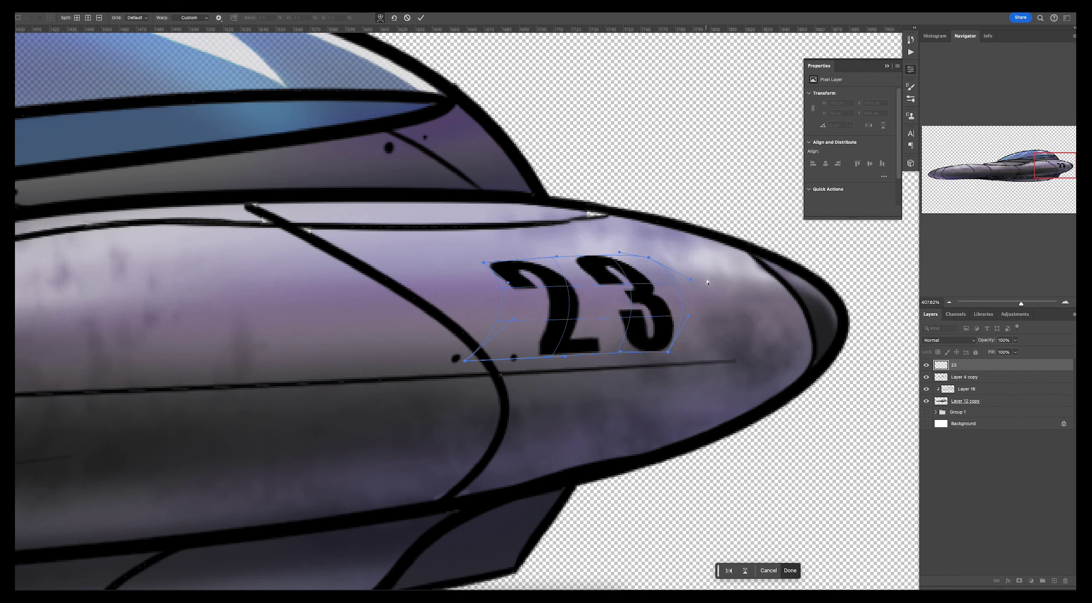
key(Return)
- Fit the whole image in view and switch to the Eraser, checking its brush size
key(ctrl+0)
key(e)
right_click(634, 273)
key(Escape)
scroll(617, 323, up, 3)
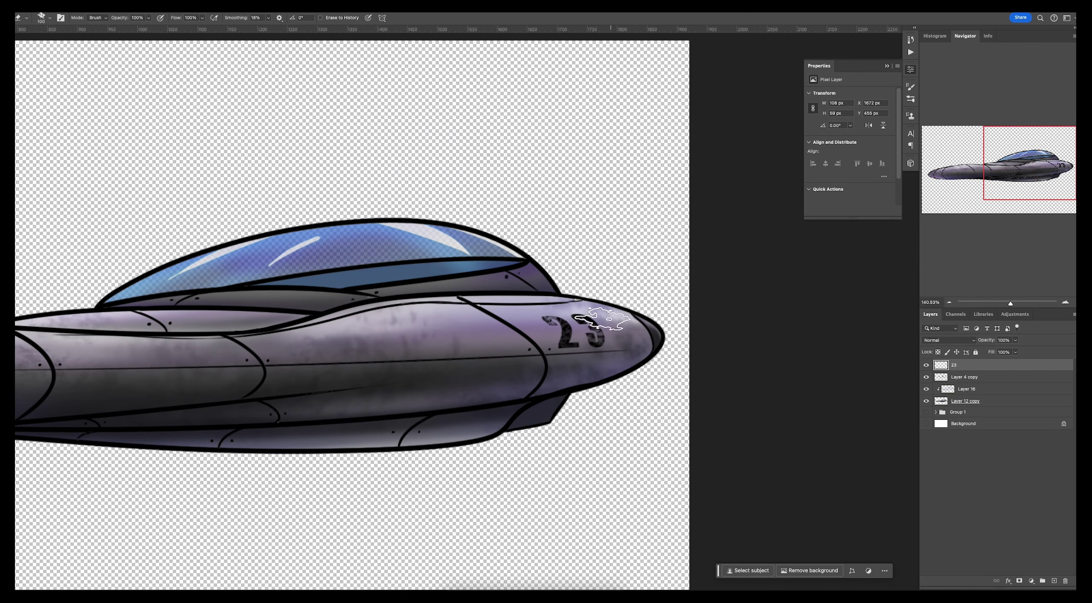
- Add a grey-filled background layer under the ship, plus another empty layer
scroll(736, 351, down, 5)
click(963, 423)
key(shift+F5)
key(Return)
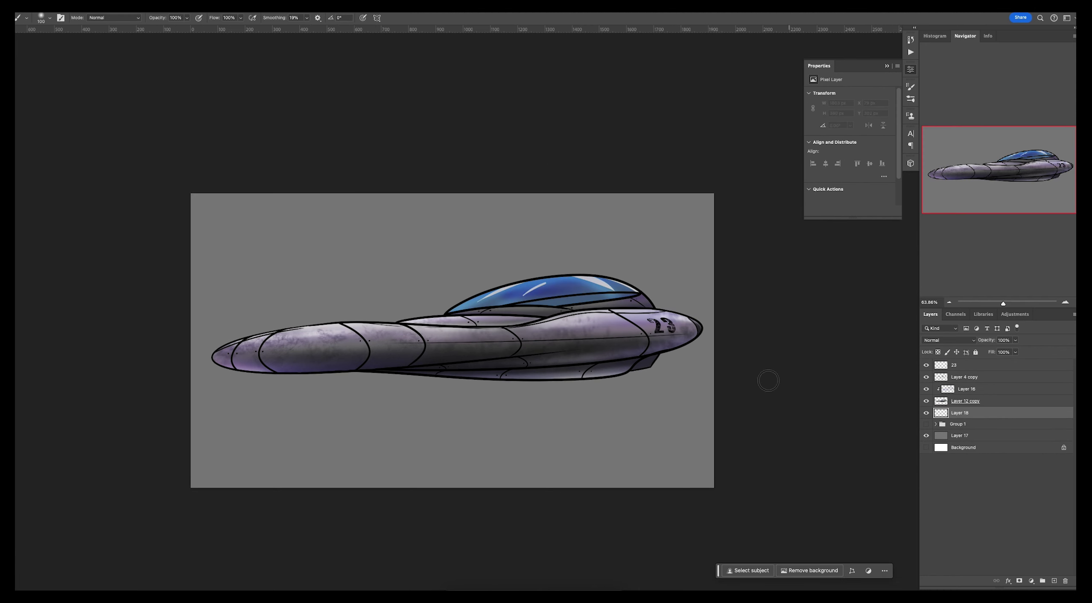
- Crop away the transparent strip and switch to the Brush for Color Dodge highlights
key(c)
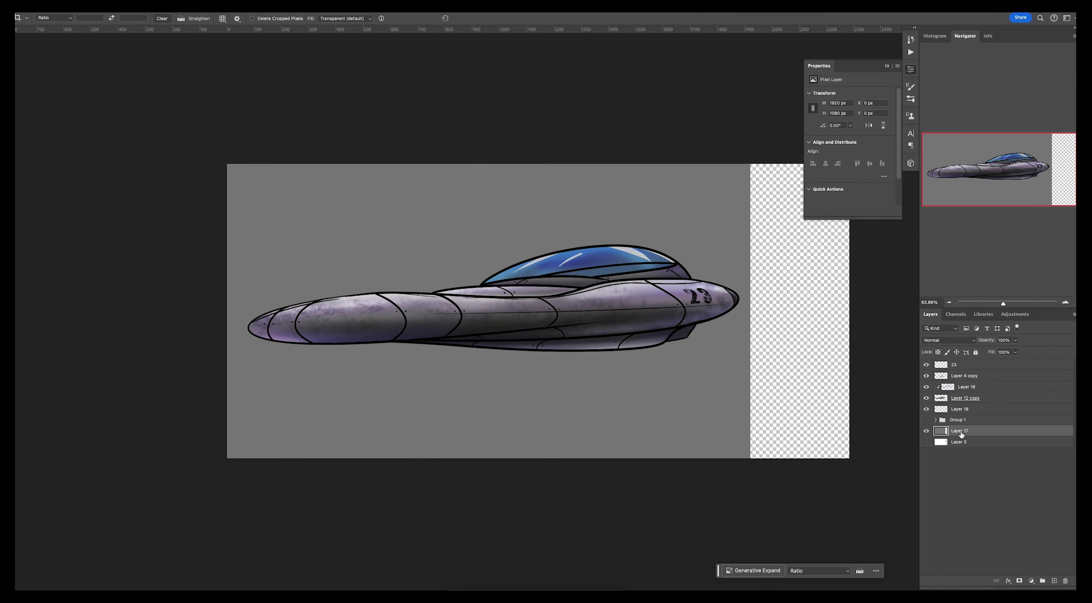
key(Return)
key(b)
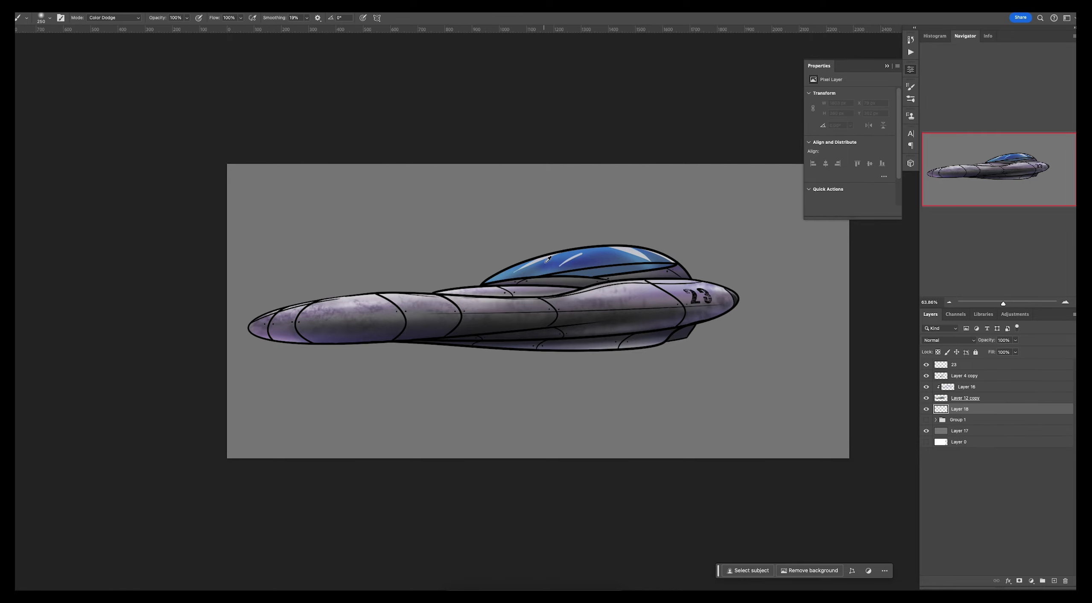
scroll(728, 311, up, 2)
- Check the brush size settings in Photoshop and switch to the Eraser
right_click(693, 274)
key(Escape)
key(e)
scroll(520, 347, down, 3)
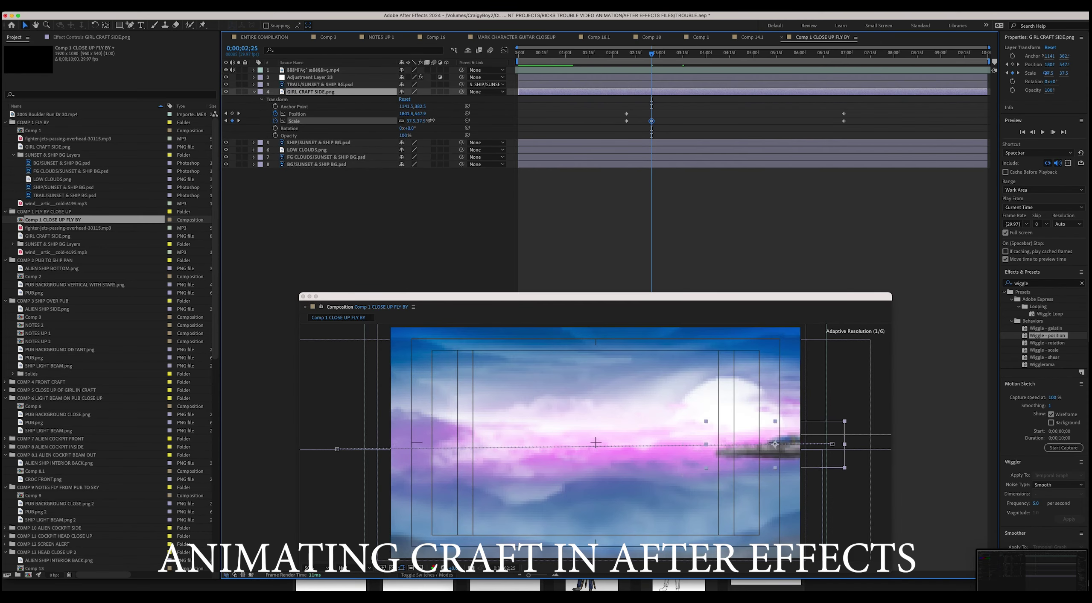
- Centre the GIRL CRAFT SIDE craft in the scene, shift its keyframes to 07:00f, and set Scale to 100%
drag(450, 121, 655, 276)
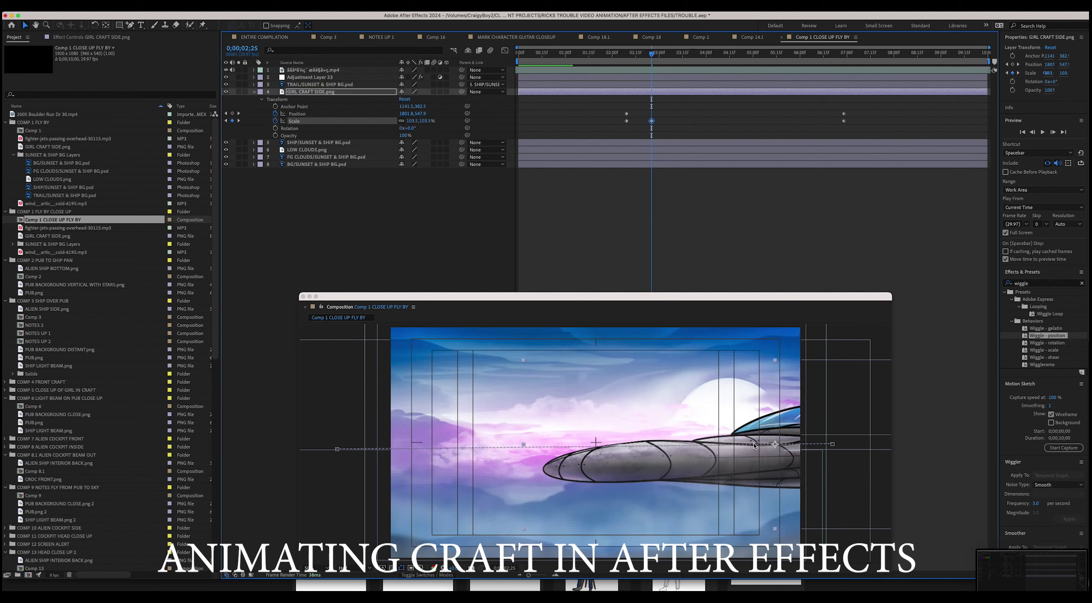
drag(626, 121, 844, 121)
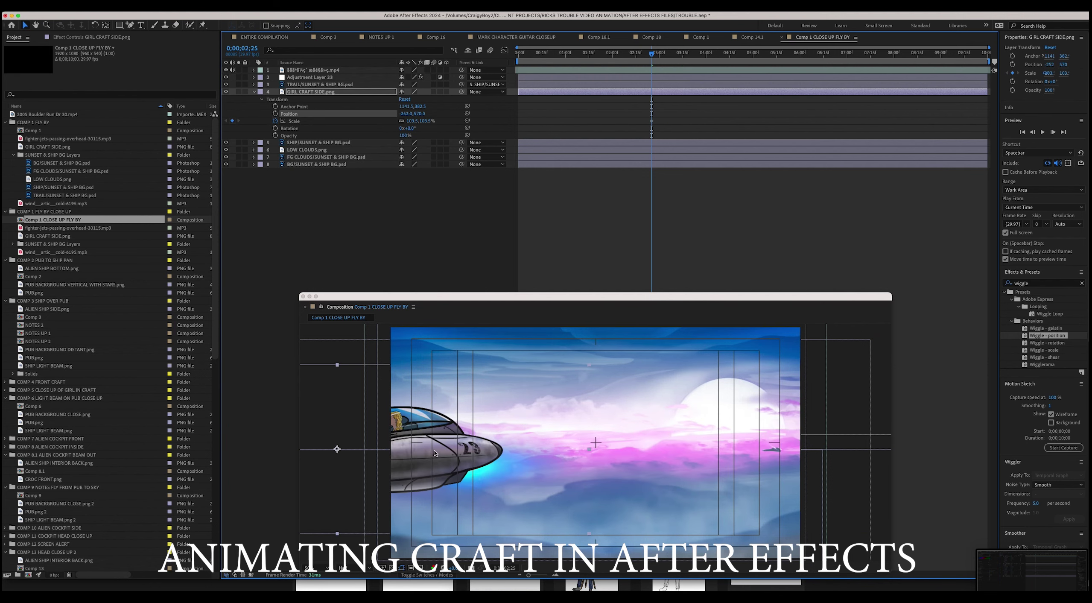
drag(435, 453, 722, 443)
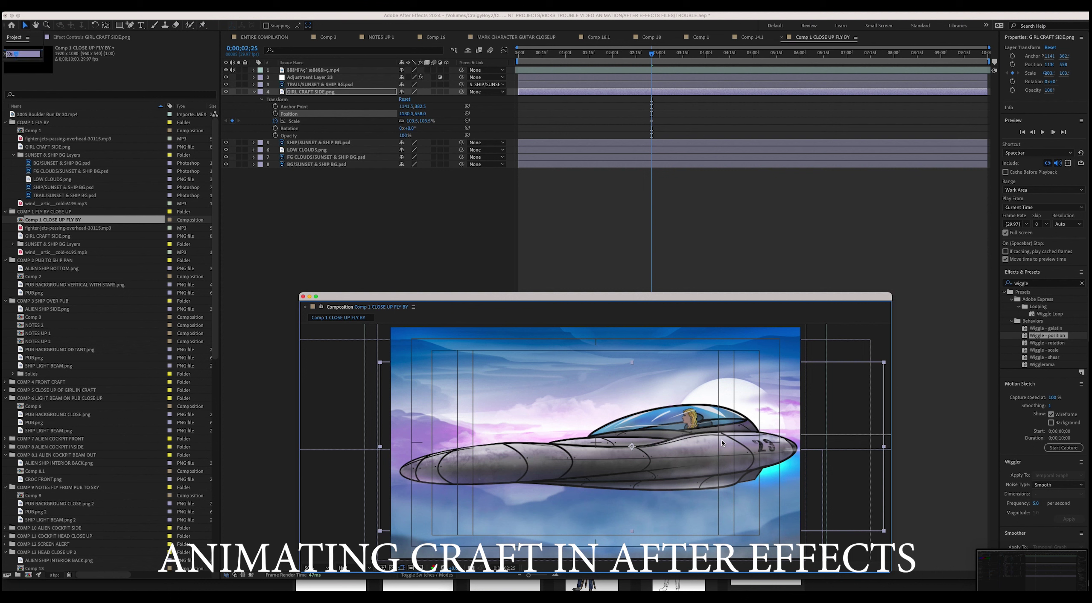
double_click(722, 443)
click(227, 38)
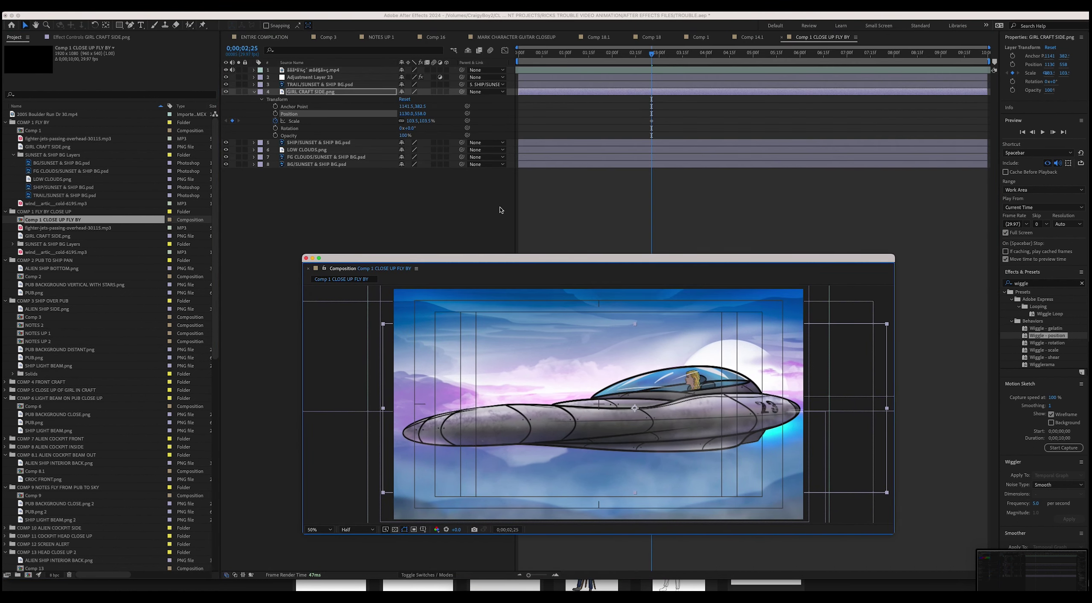
click(425, 121)
text(100)
key(Return)
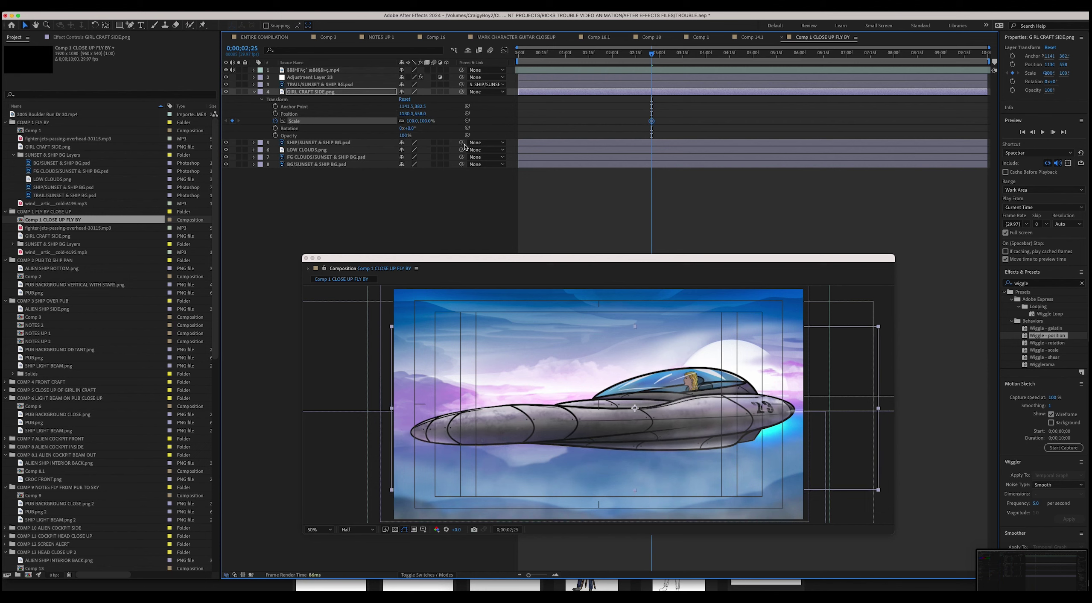
- Toggle the BG sunset background off and on to compare, leaving it visible
click(313, 163)
click(226, 164)
double_click(226, 164)
click(226, 164)
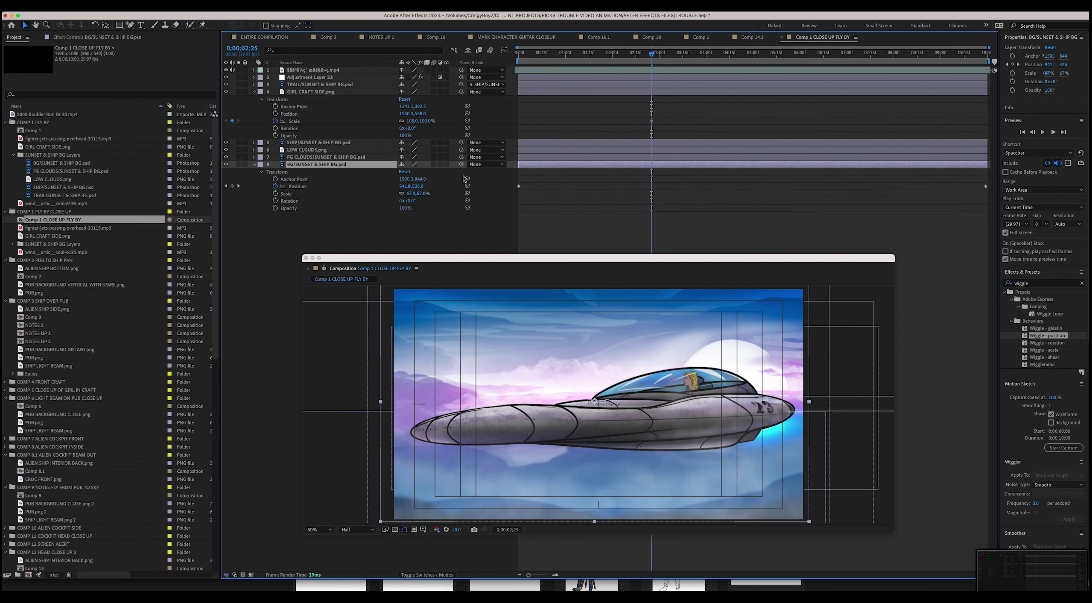
- Scrub to 03;25 and delete the TRAIL and SHIP sunset layers
drag(651, 54, 641, 59)
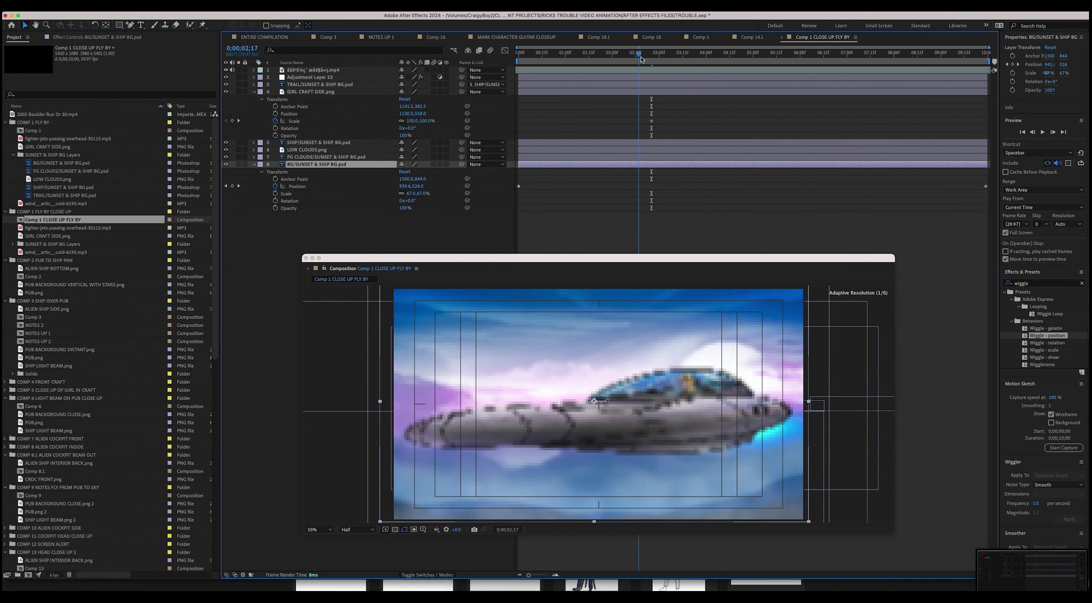
drag(644, 59, 698, 54)
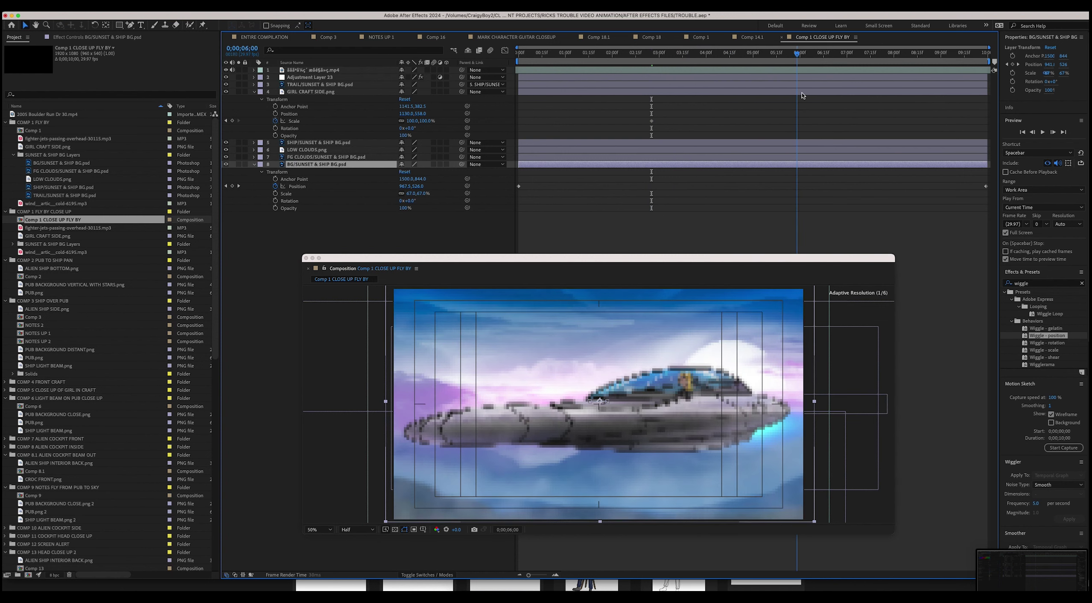
click(289, 84)
key(Delete)
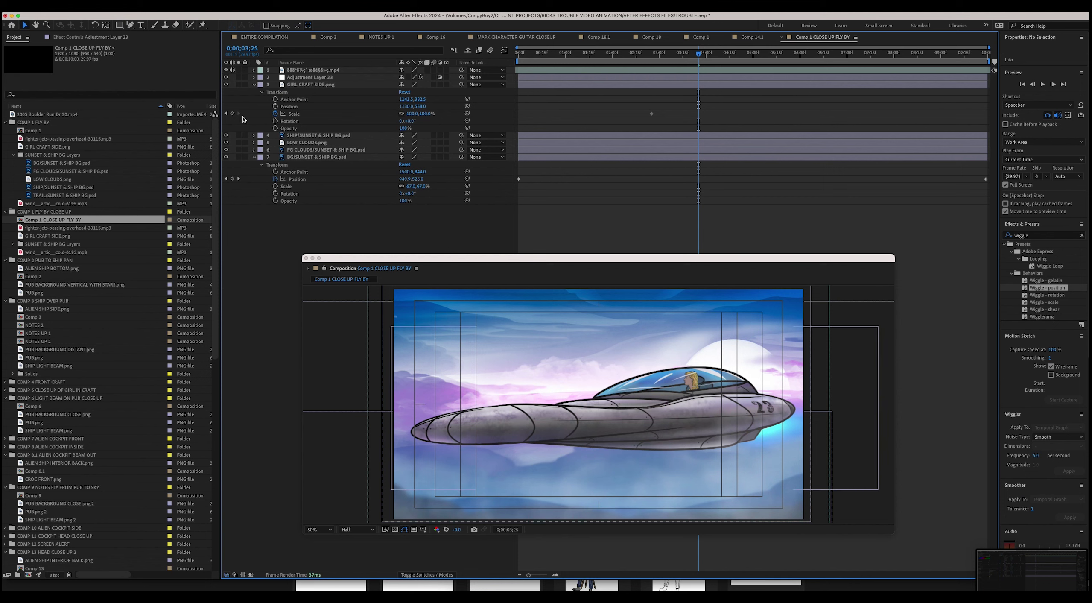
click(295, 135)
key(Delete)
- Briefly hide the low clouds to compare, then scale the BG sunset background to 121%
click(225, 135)
click(227, 135)
click(301, 151)
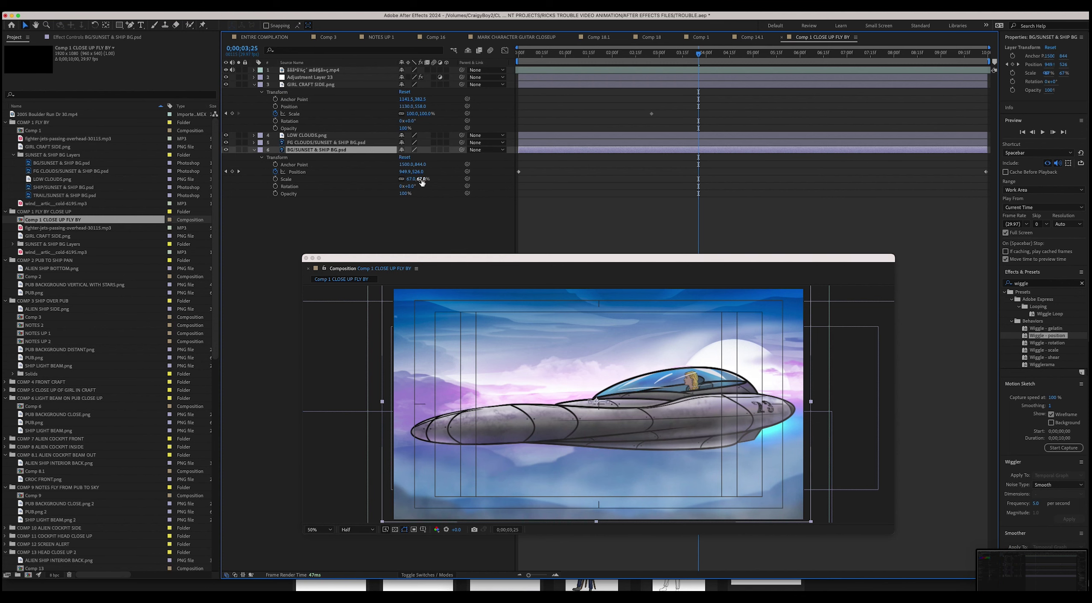
drag(428, 179, 436, 179)
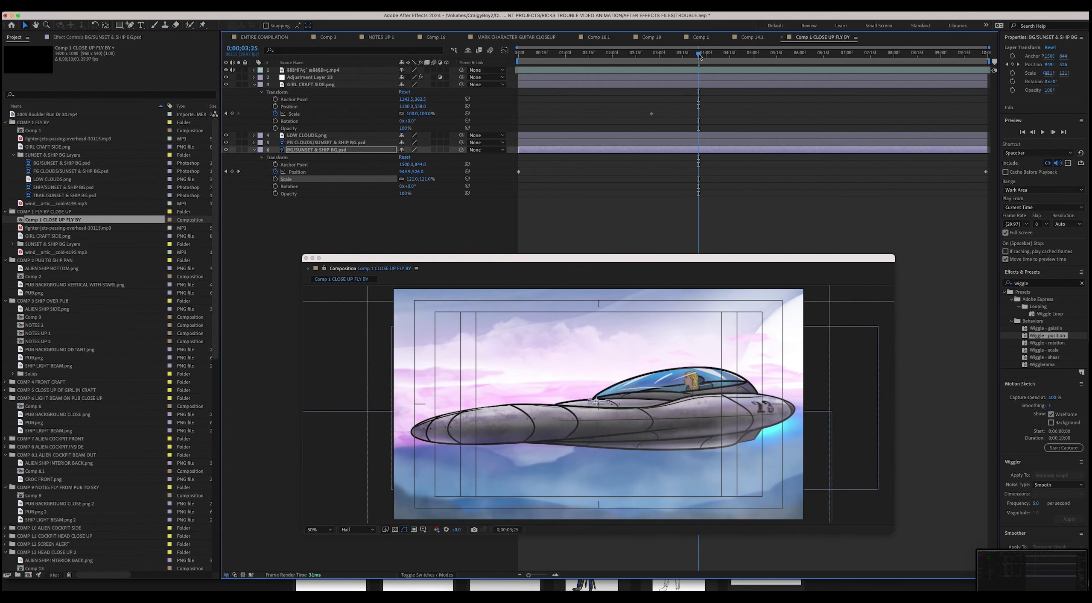
- Preview the fly-by from the start, then select the background's first Position keyframe
drag(699, 56, 518, 54)
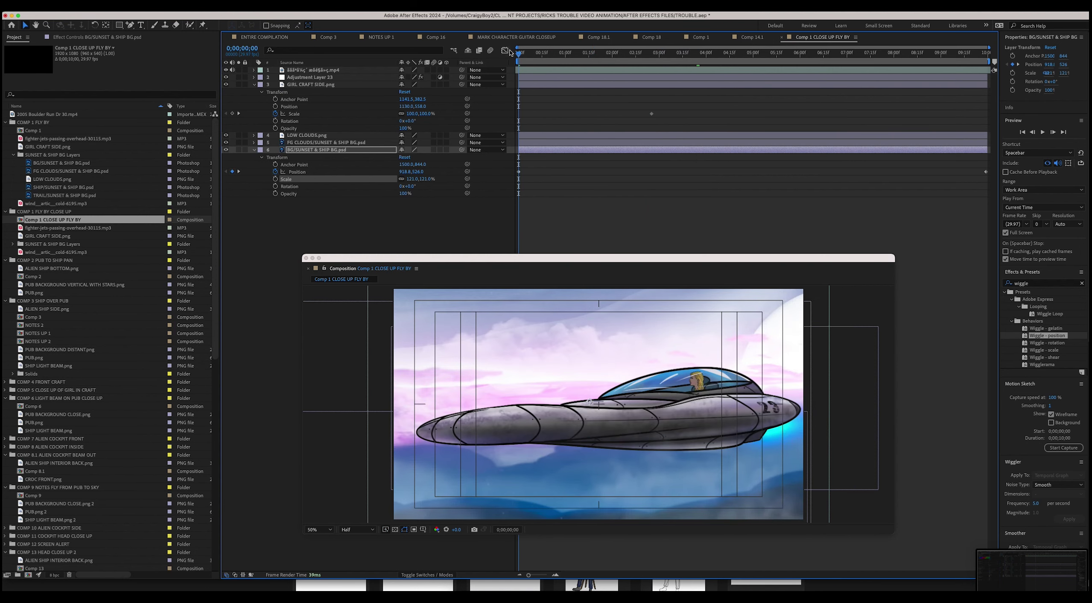
key(space)
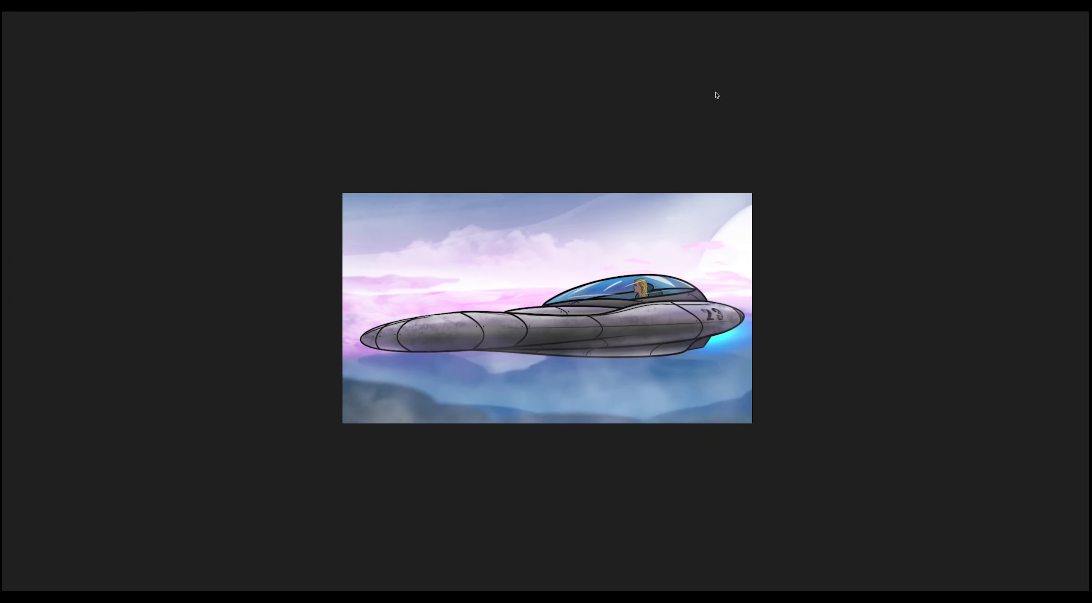
key(space)
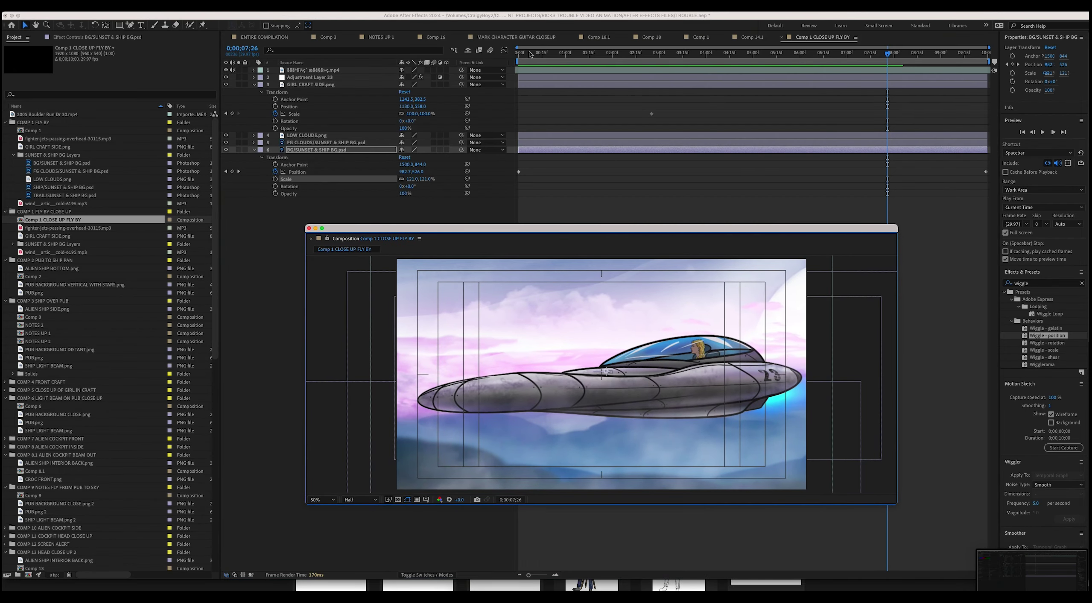
drag(530, 54, 986, 109)
key(Home)
click(518, 172)
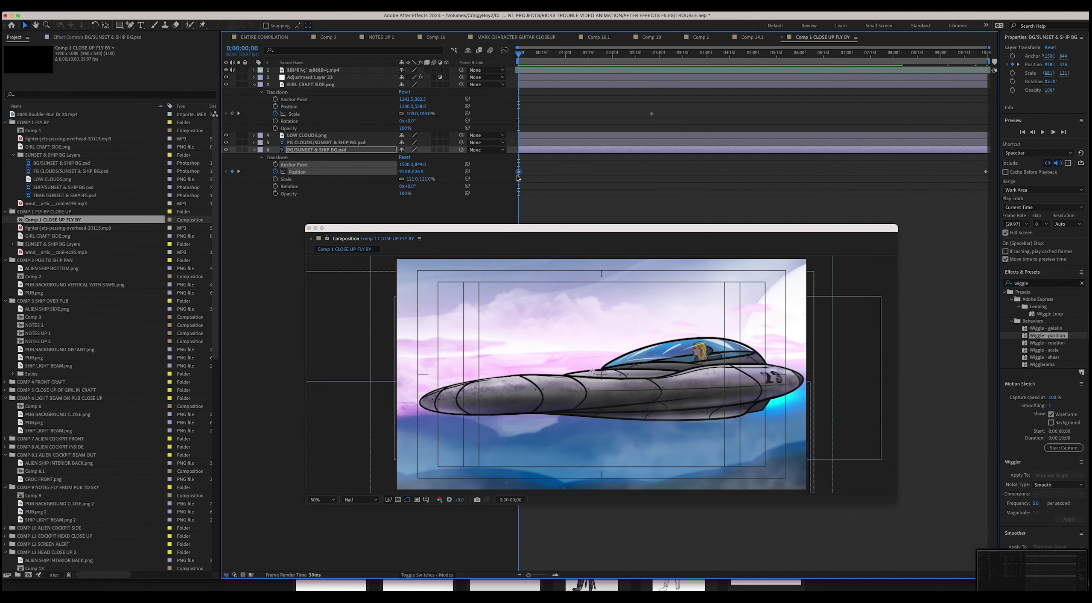
- Delete the background's Position keyframe and reposition it to X 225.8 with adjusted height
key(Delete)
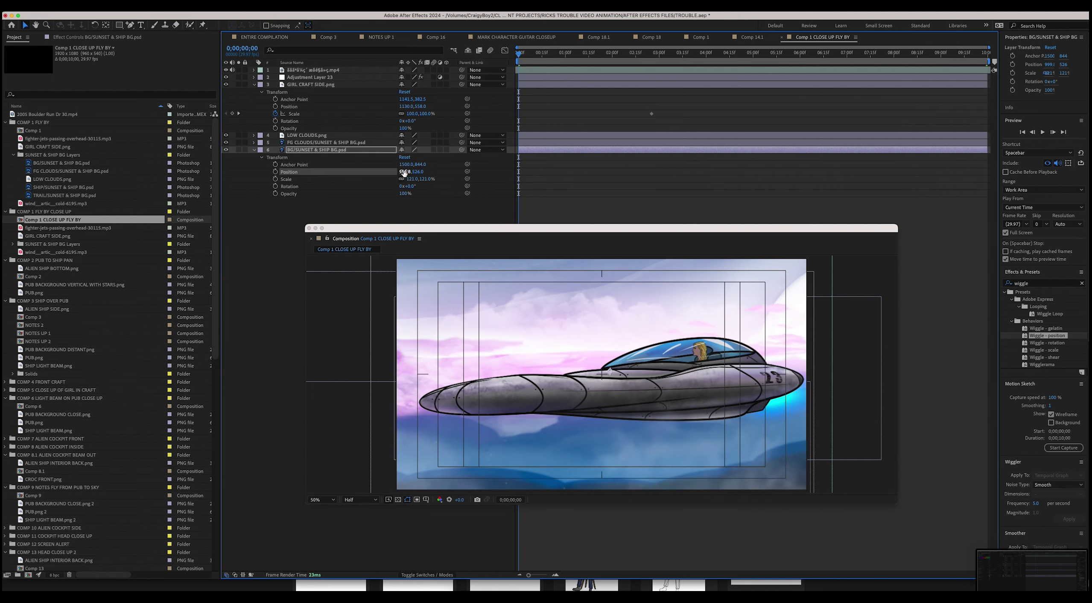
drag(404, 172, 13, 110)
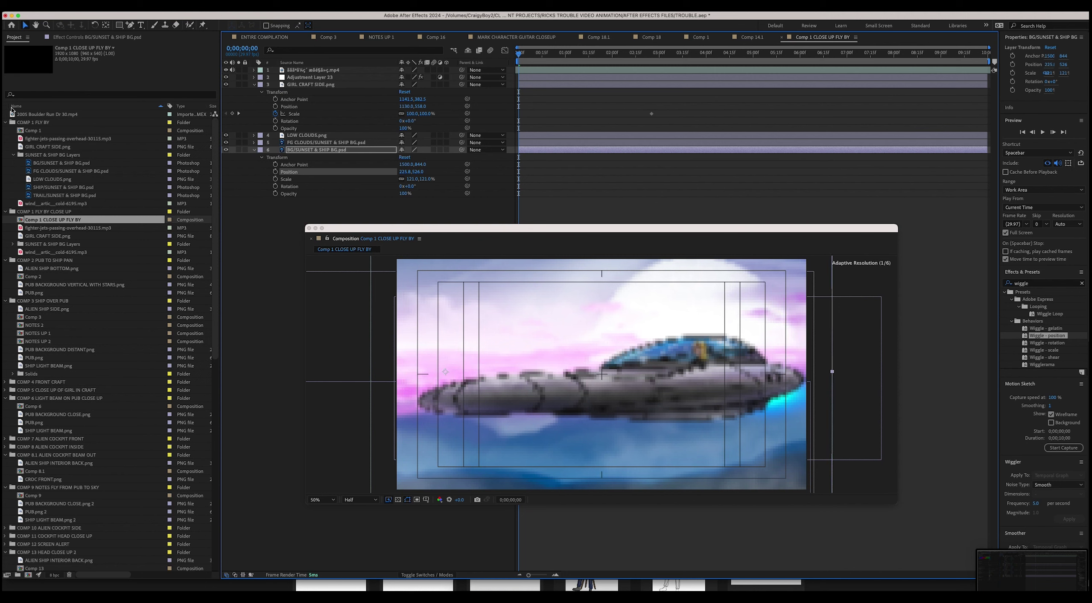
drag(417, 171, 316, 146)
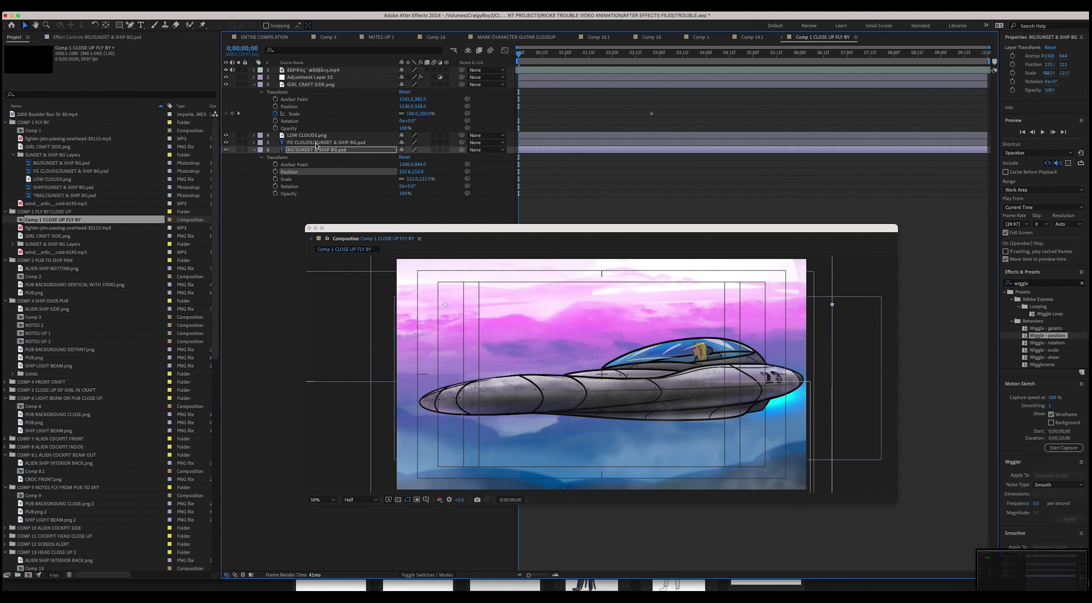
drag(412, 171, 442, 165)
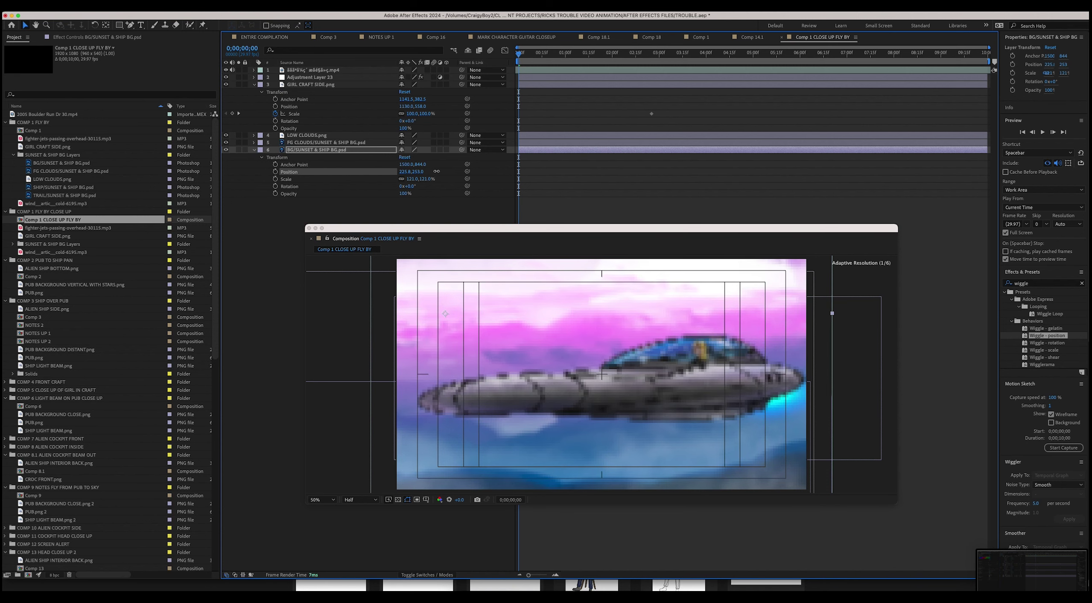
- Toggle FG CLOUDS visibility, expand its Transform, and select its Position keyframe
click(226, 142)
click(310, 144)
click(254, 142)
click(261, 150)
click(855, 165)
click(986, 164)
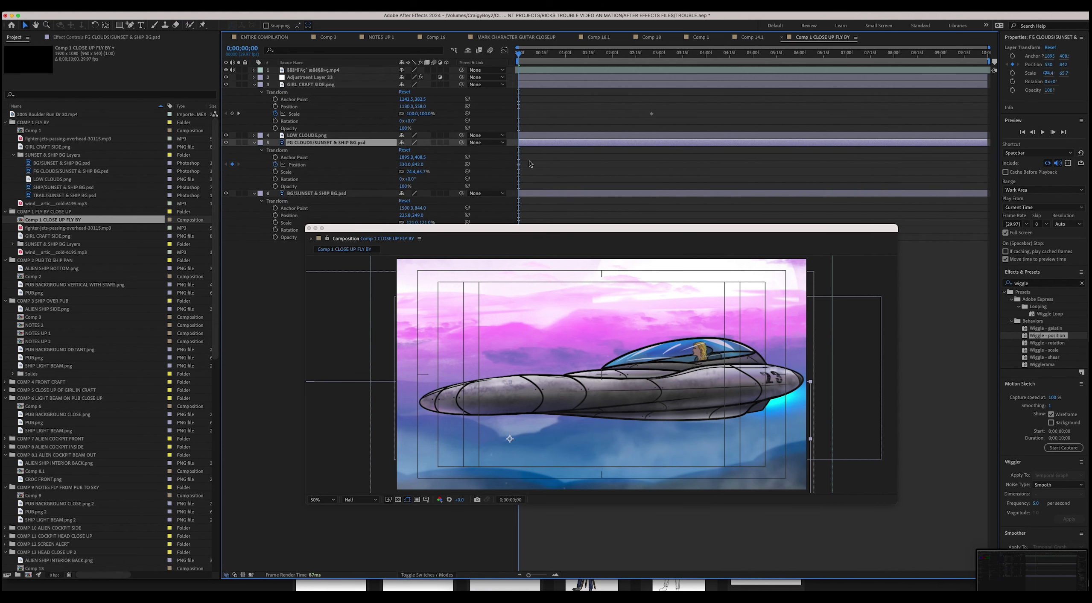
- Scale FG CLOUDS to about 137% and keyframe its Position sweeping from X -837 to about 1710
mouse_move(427, 172)
mouse_down()
mouse_move(458, 172)
mouse_move(381, 166)
mouse_up()
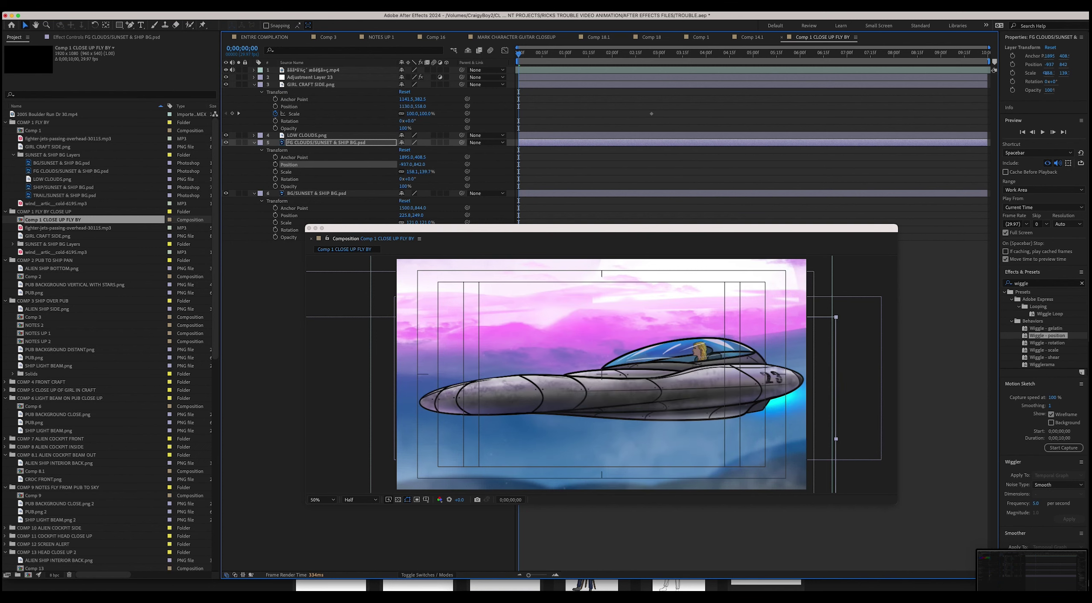
click(275, 164)
click(963, 53)
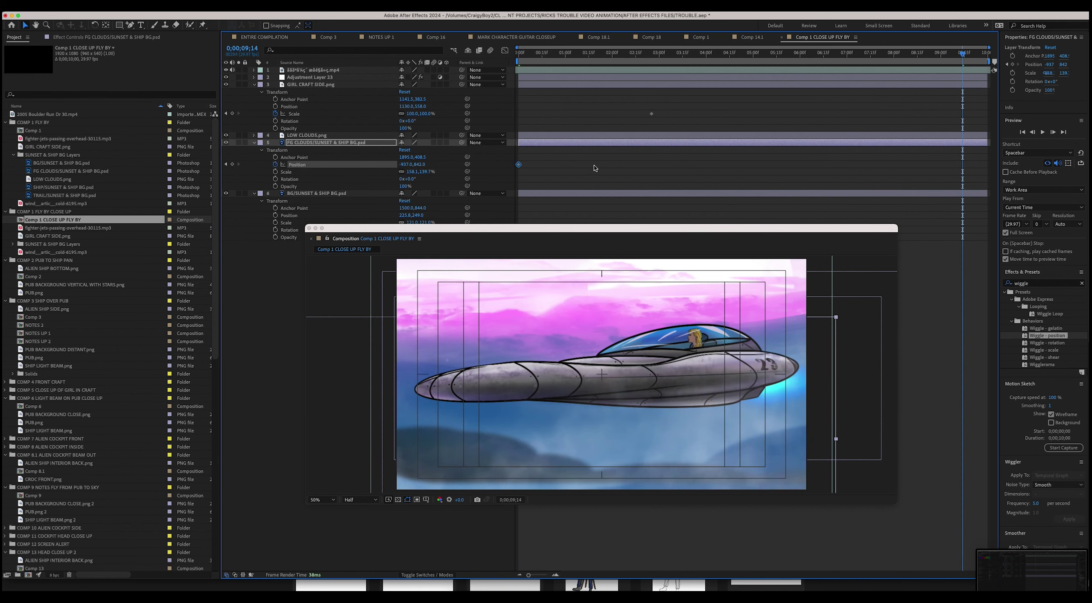
drag(405, 166, 896, 220)
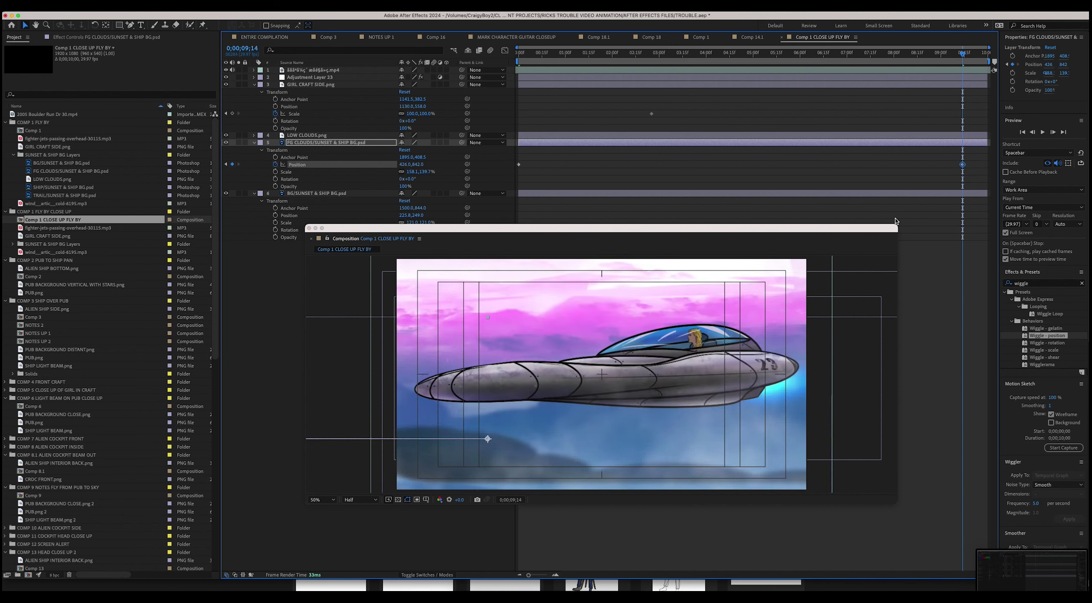
drag(400, 169, 459, 151)
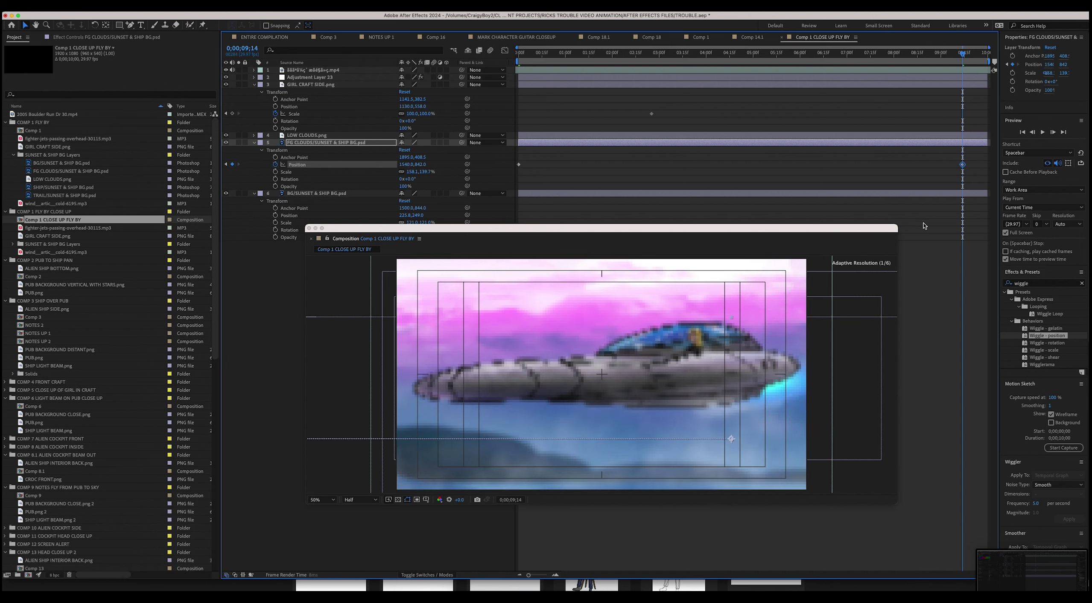
drag(406, 166, 938, 210)
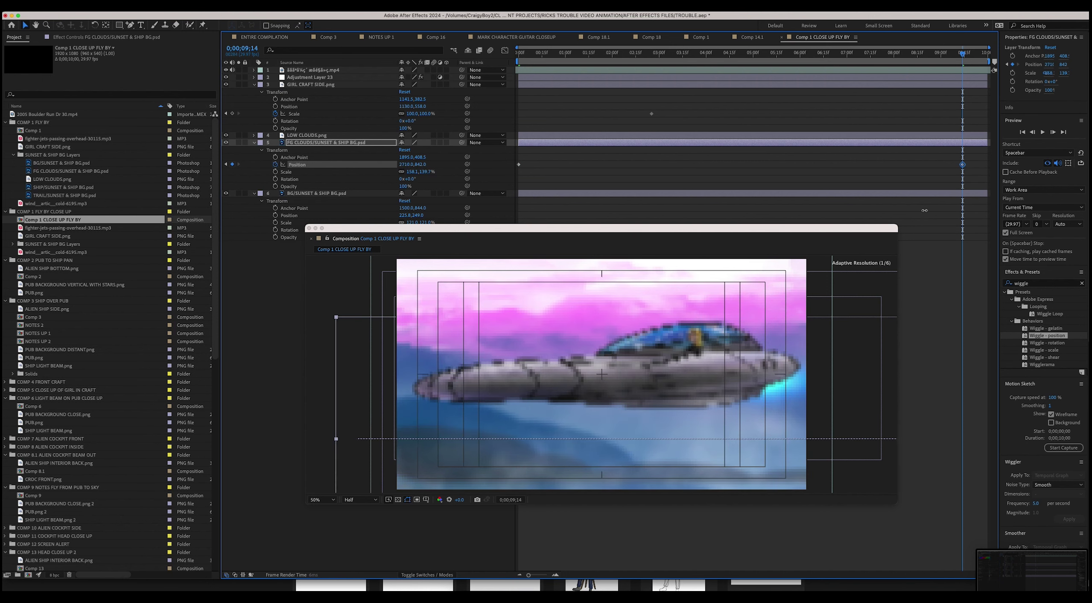
- Preview the foreground cloud sweep, then select the LOW CLOUDS layer
key(space)
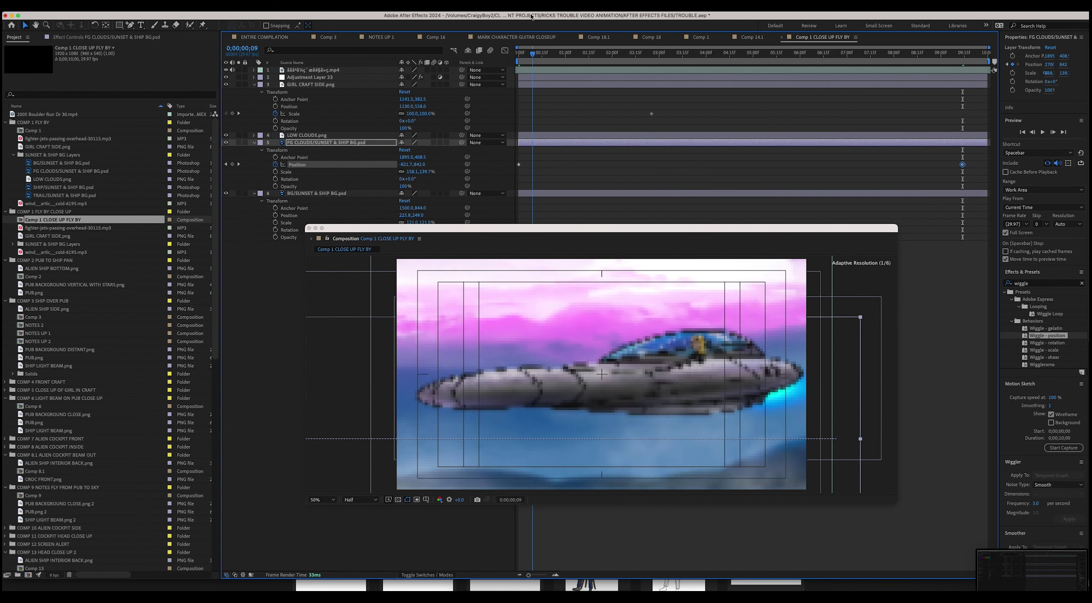
key(space)
click(299, 135)
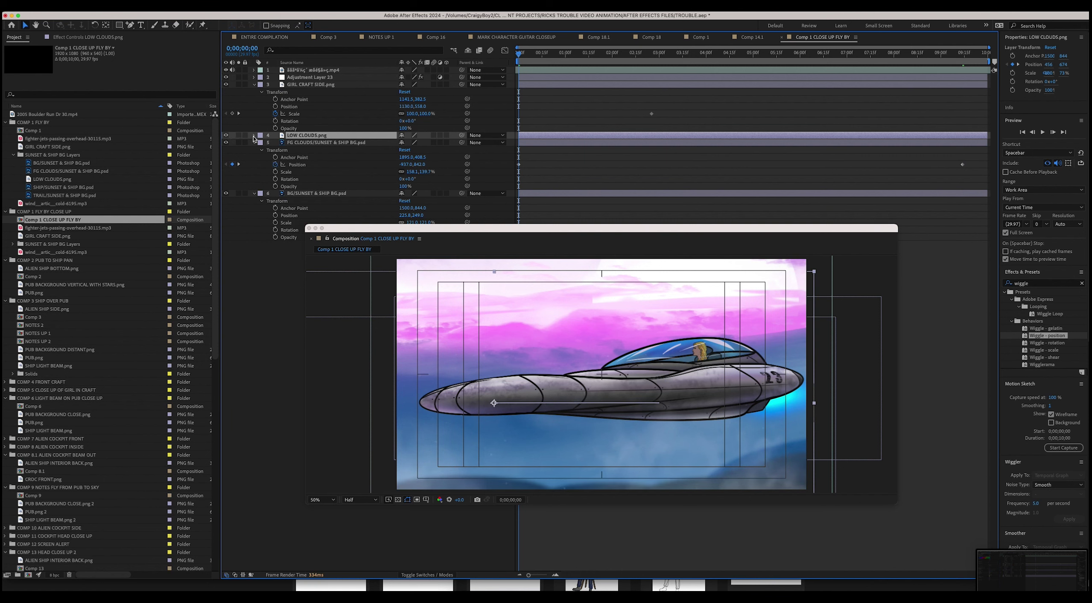
- Remove the LOW CLOUDS position keyframe and the LOW CLOUDS layer, then play a full-screen preview
click(253, 135)
click(262, 143)
drag(540, 154, 520, 161)
key(super+z)
key(super+z)
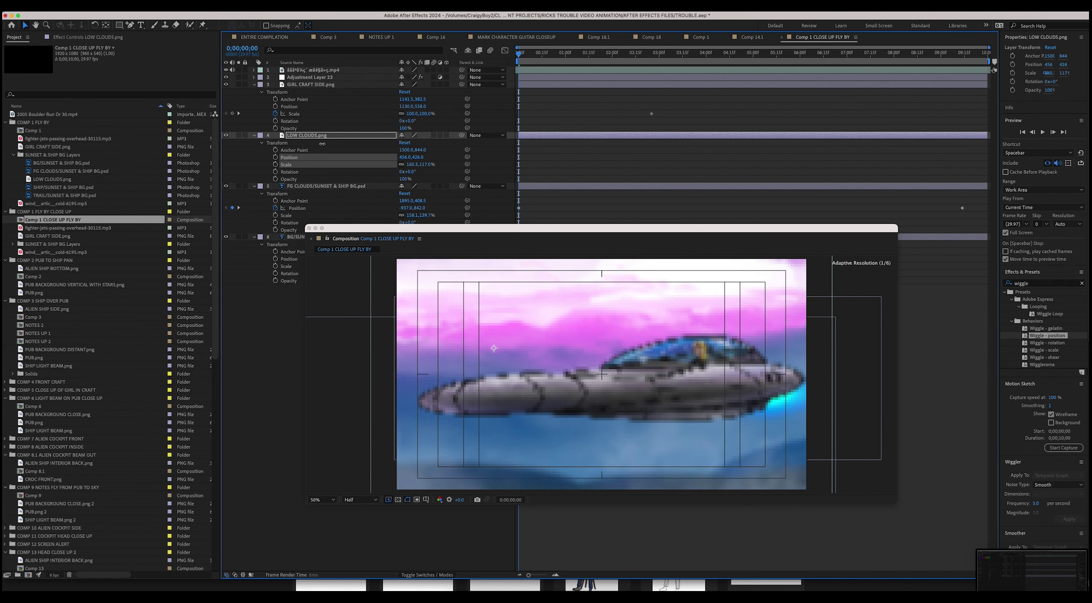
key(Delete)
key(space)
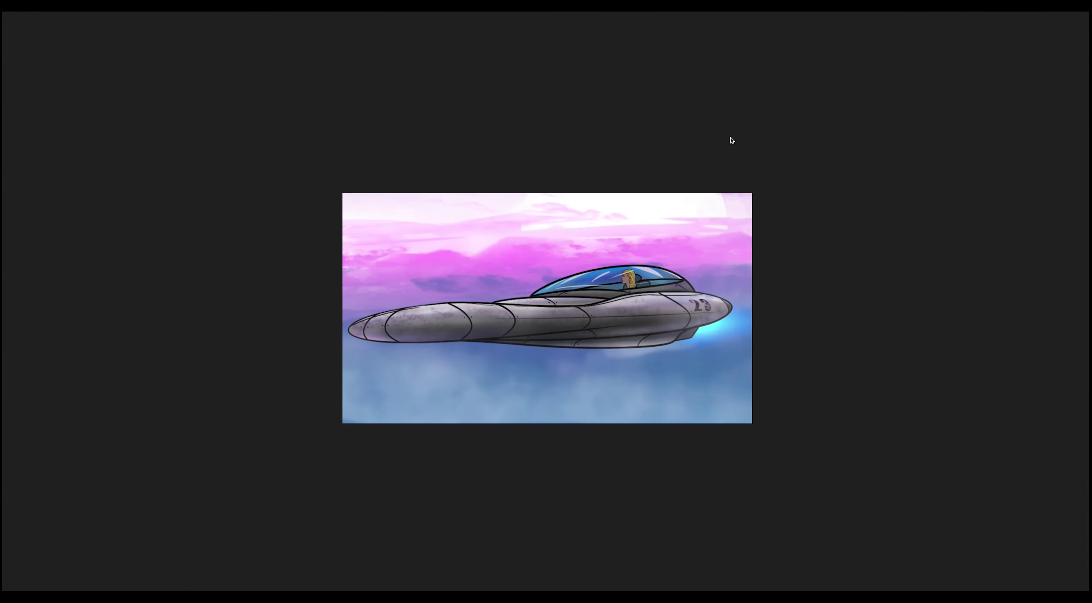
- End the preview, nudge the Composition viewer down slightly, and play the fly-by again
key(space)
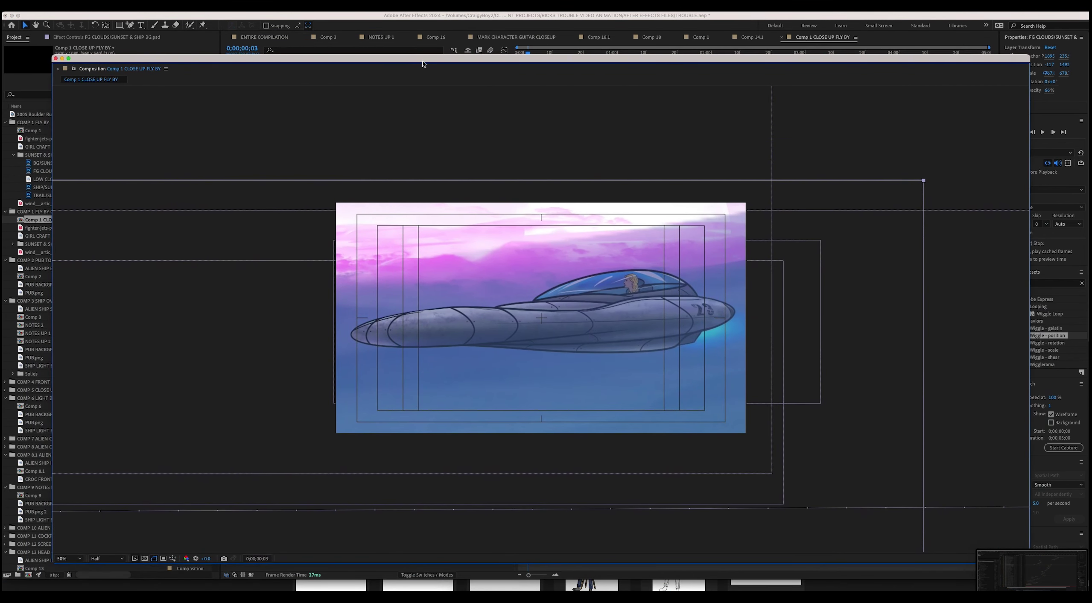
drag(517, 60, 515, 79)
click(540, 55)
key(space)
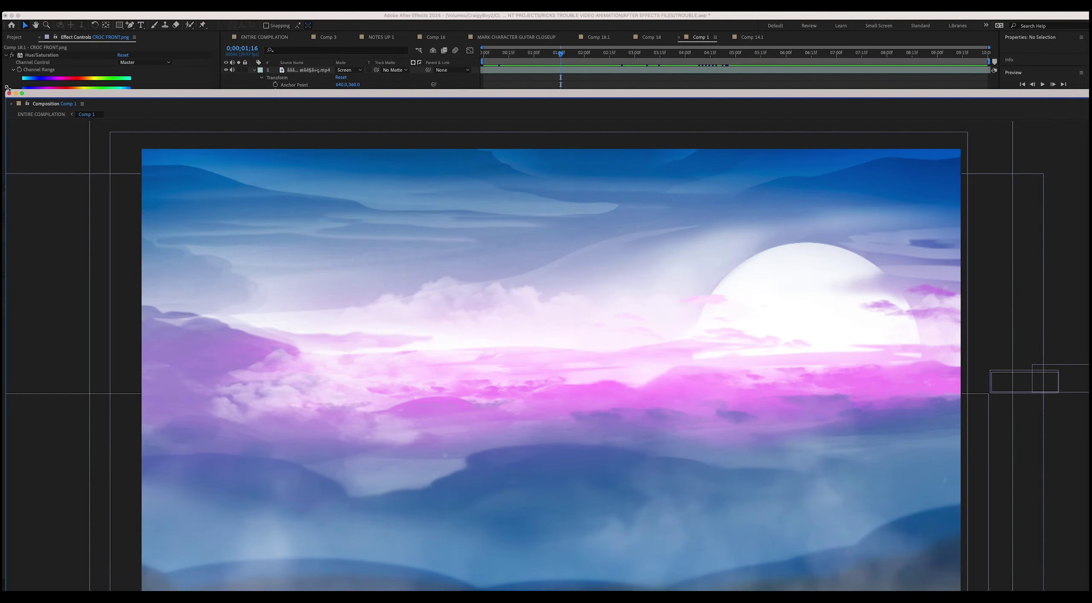
drag(7, 87, 505, 478)
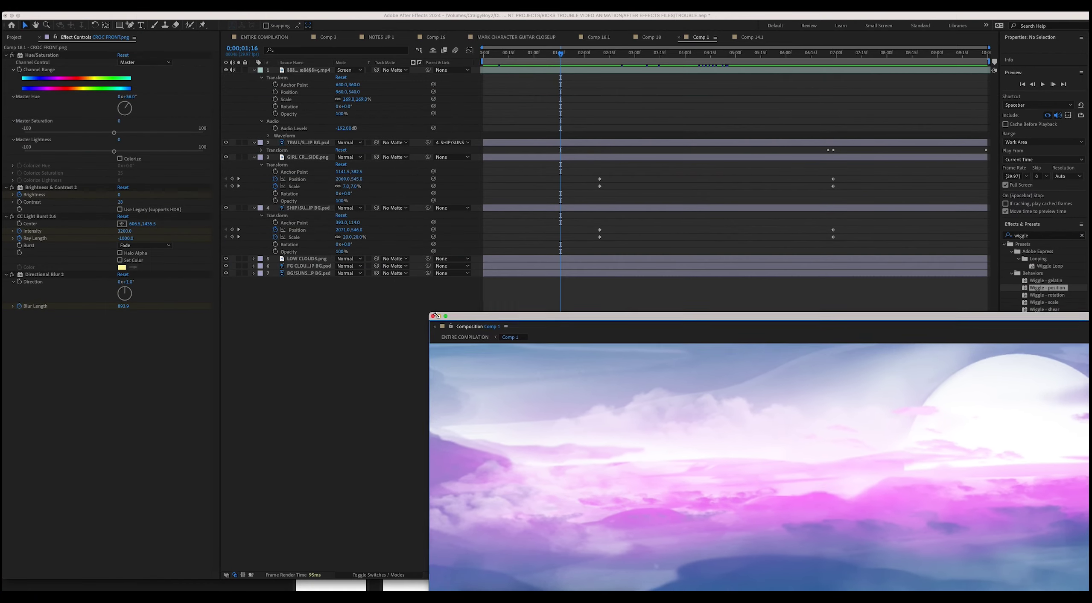
drag(620, 483, 487, 325)
scroll(705, 439, down, 4)
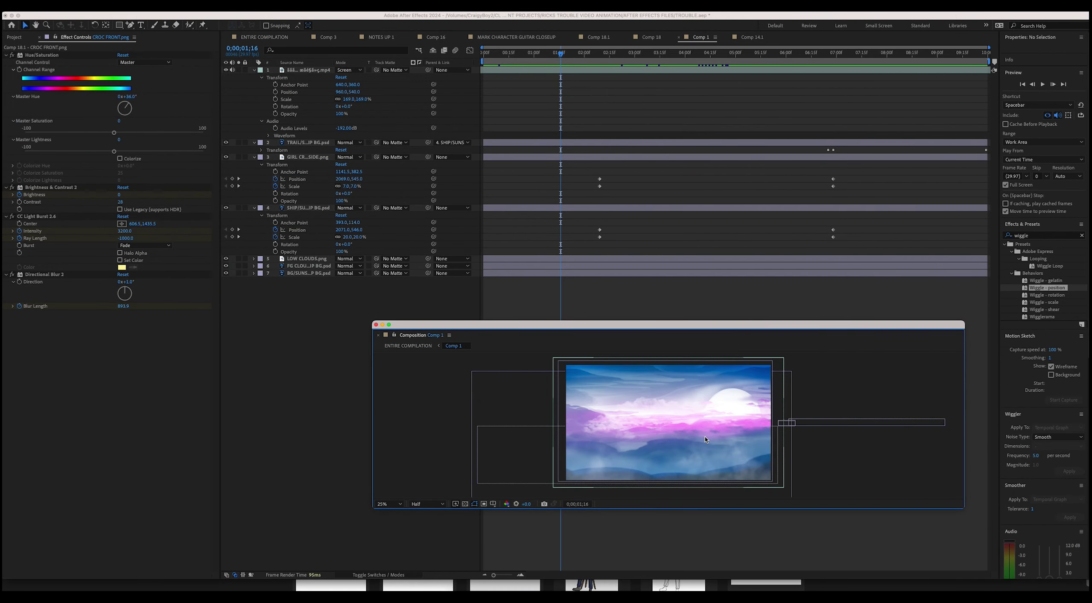
drag(635, 324, 577, 358)
drag(562, 56, 685, 73)
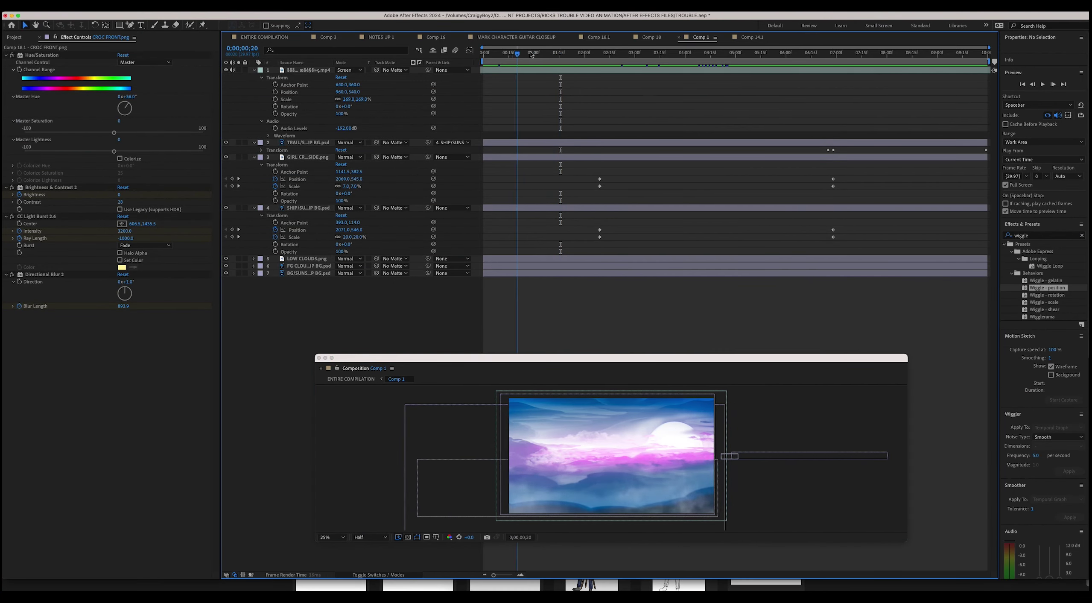
key(space)
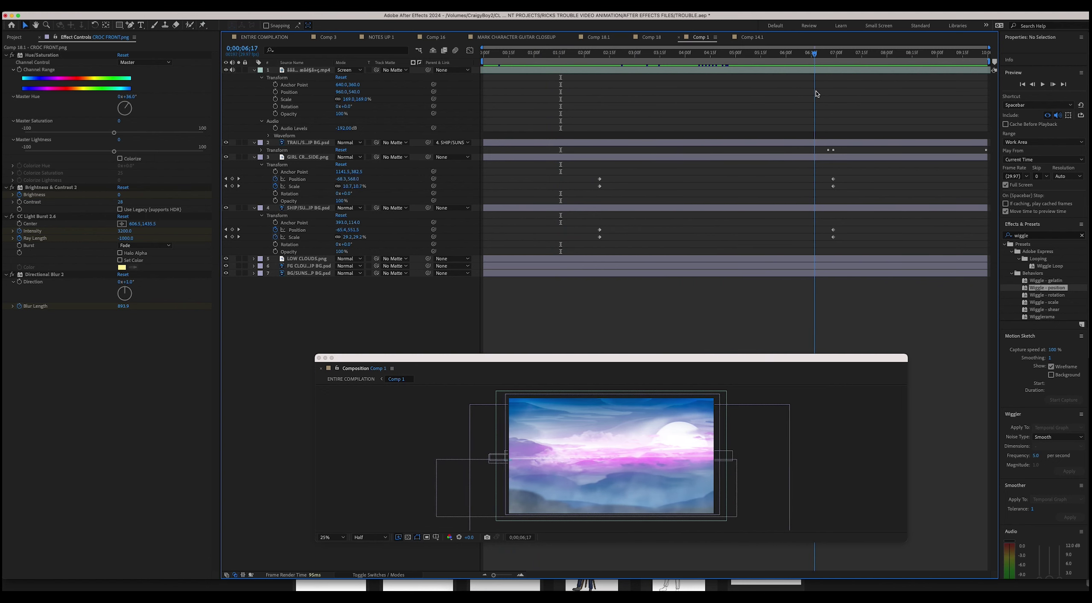
scroll(634, 504, up, 2)
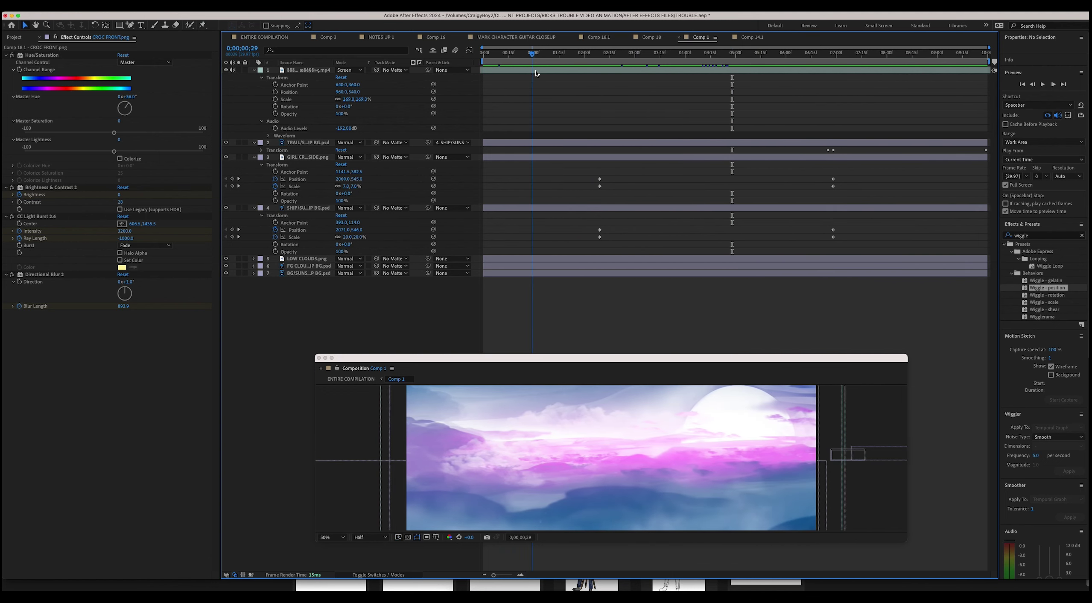
key(space)
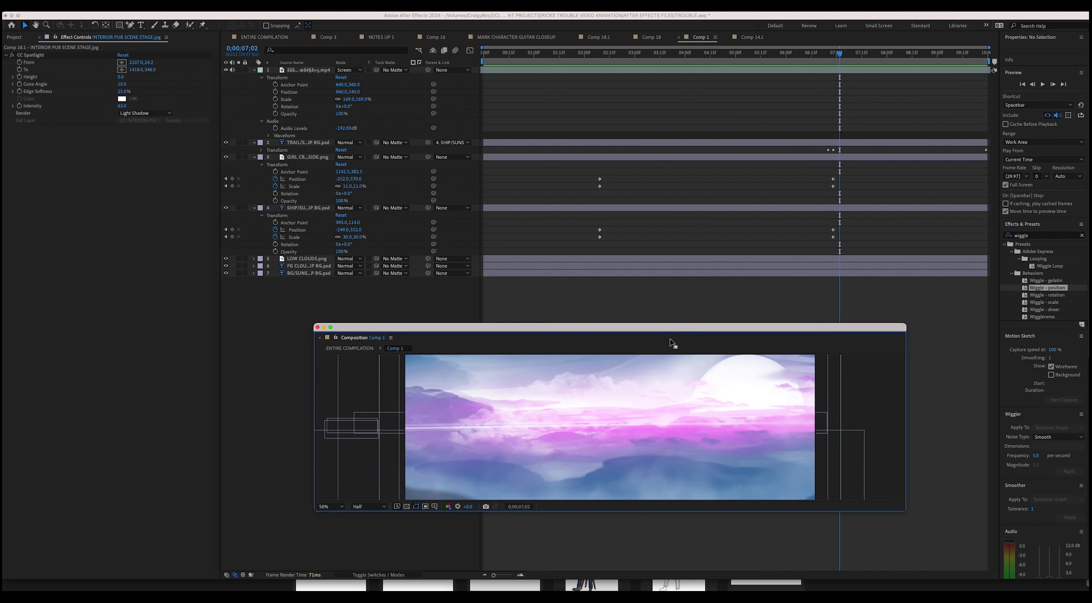
key(space)
drag(1045, 290, 757, 169)
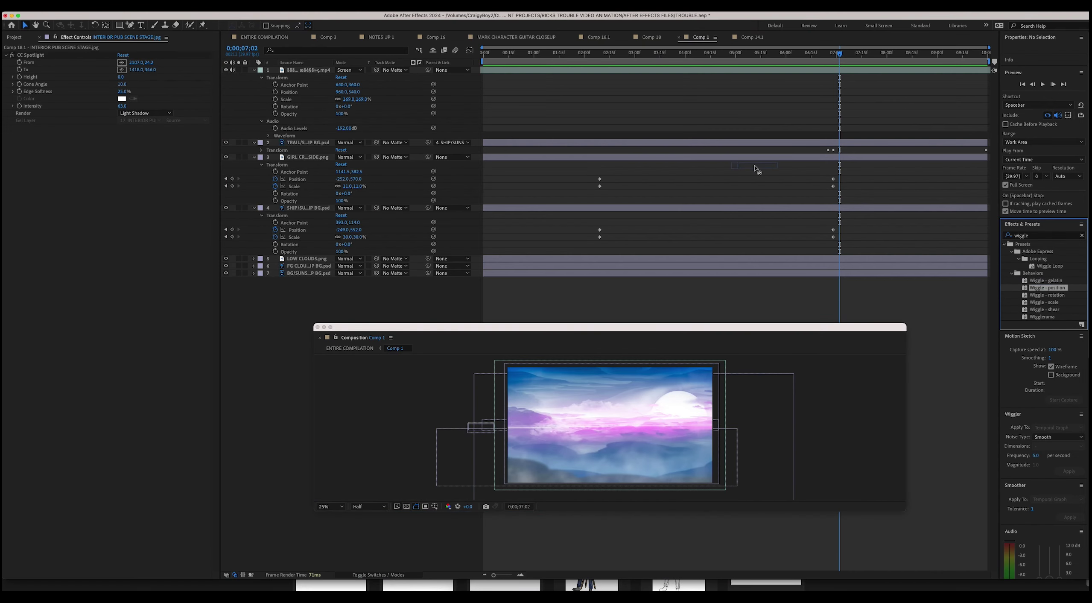
- Create a new adjustment layer in Comp 1 and place it as layer 2 below the video
right_click(396, 286)
mouse_move(432, 292)
click(539, 364)
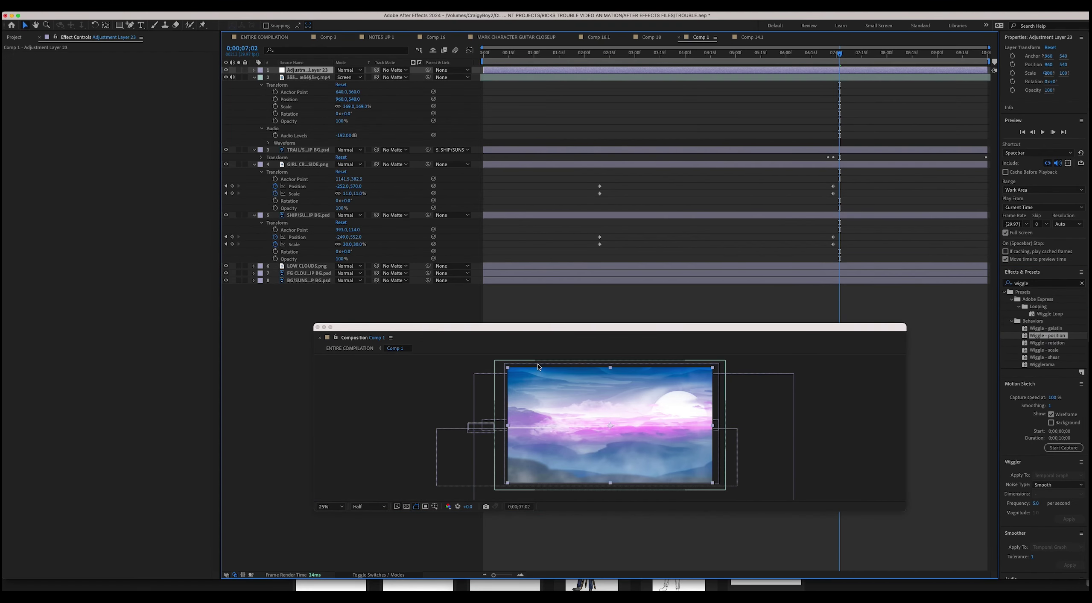
drag(320, 72, 351, 153)
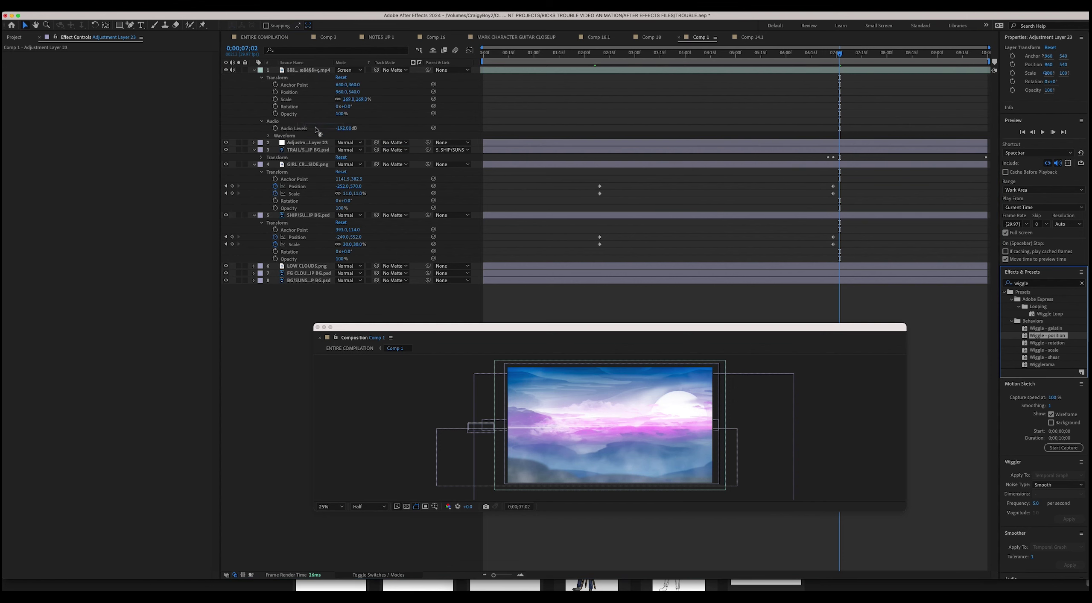
- Apply the Wiggle - position preset to the adjustment layer and preview the shake from the start
drag(1041, 339, 304, 145)
click(490, 52)
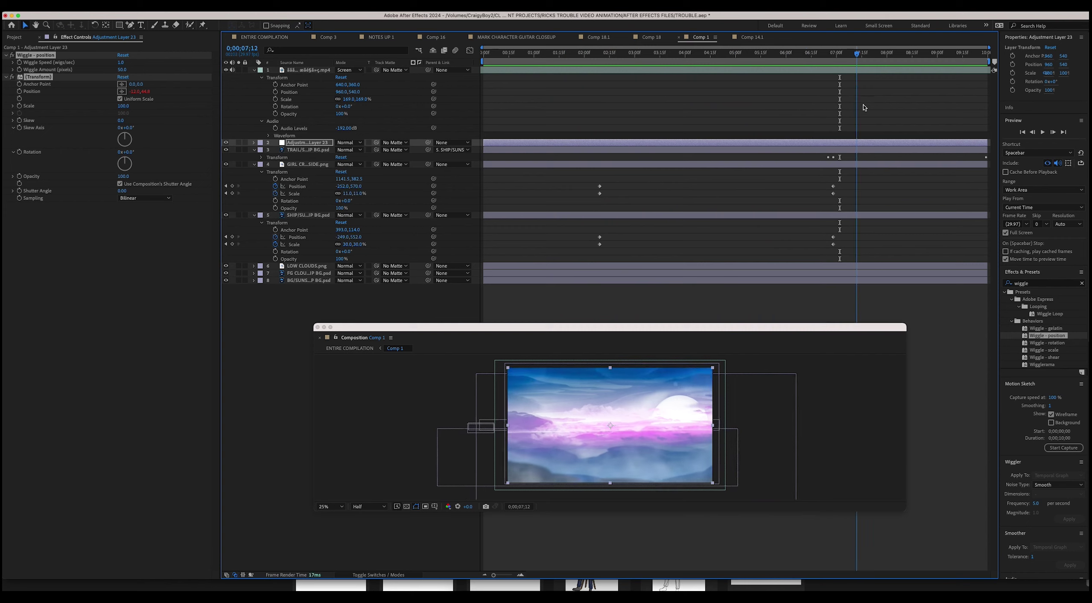
key(space)
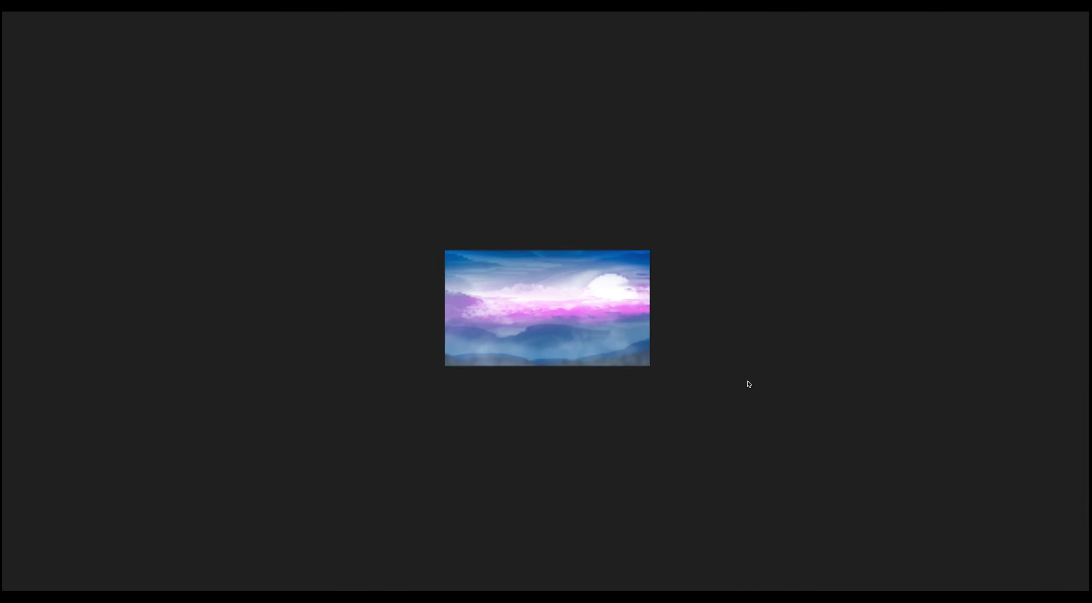